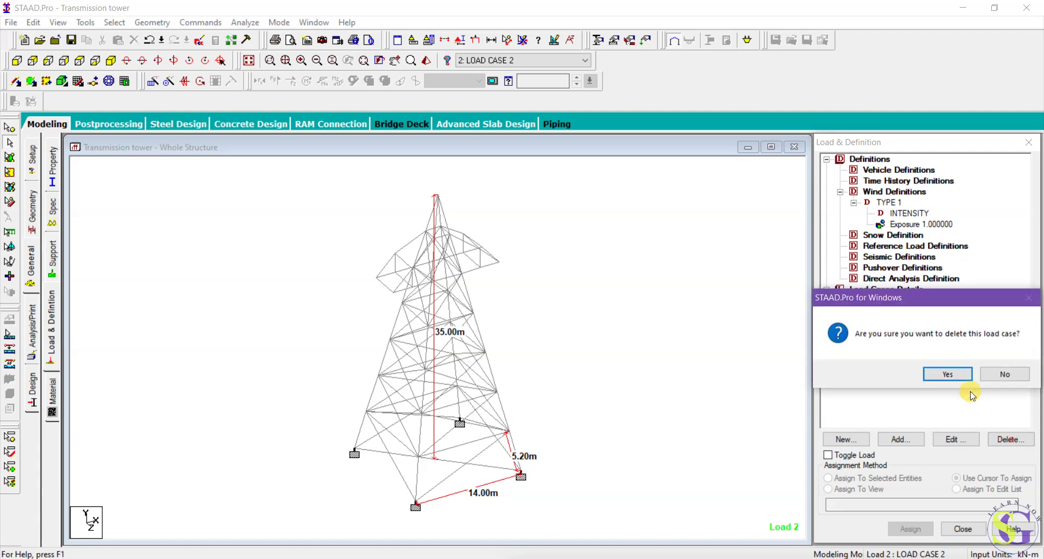
# Delete load cases 2 and 1 and the old TYPE 1 wind definition
pyautogui.click(934, 373)
pyautogui.click(1010, 439)
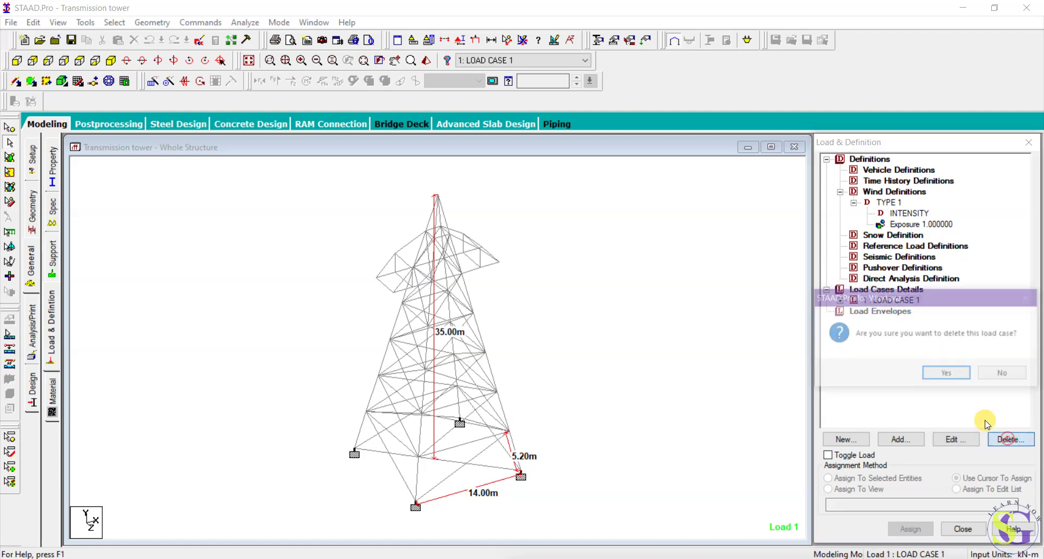
pyautogui.click(936, 375)
pyautogui.click(885, 202)
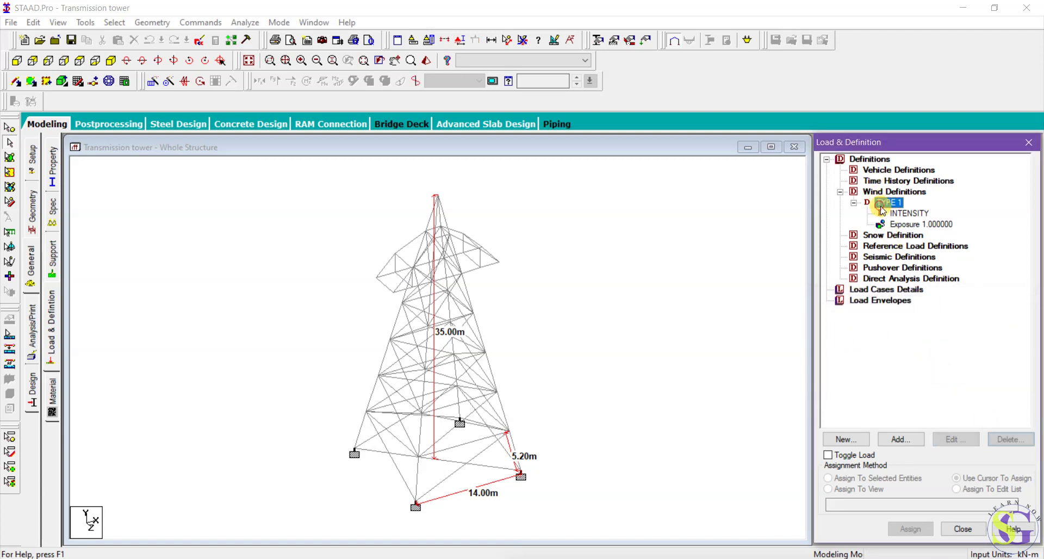
pyautogui.click(1009, 438)
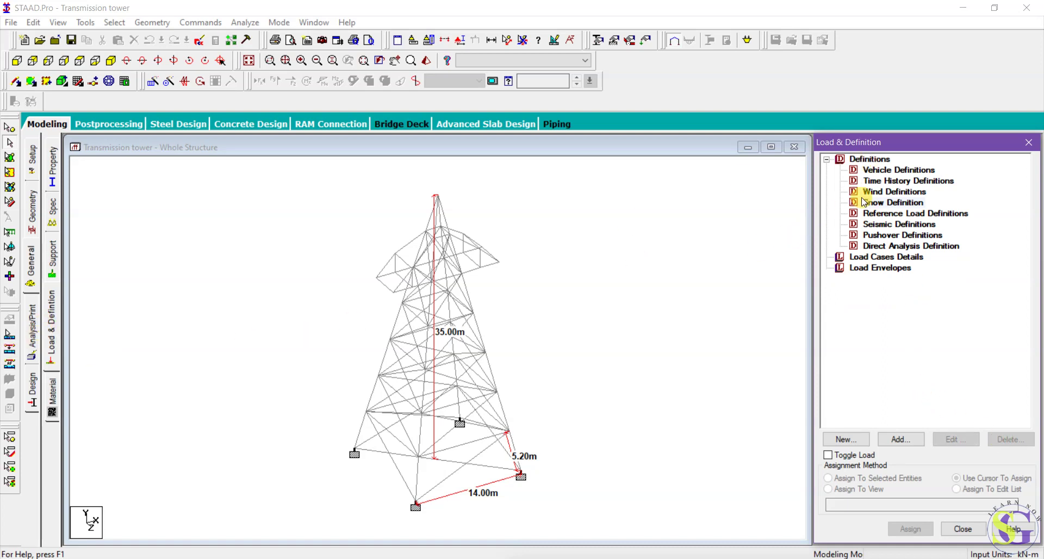
# Add a new TYPE 1 wind definition, open its intensity table, and bring up the wind load spreadsheet
pyautogui.click(888, 193)
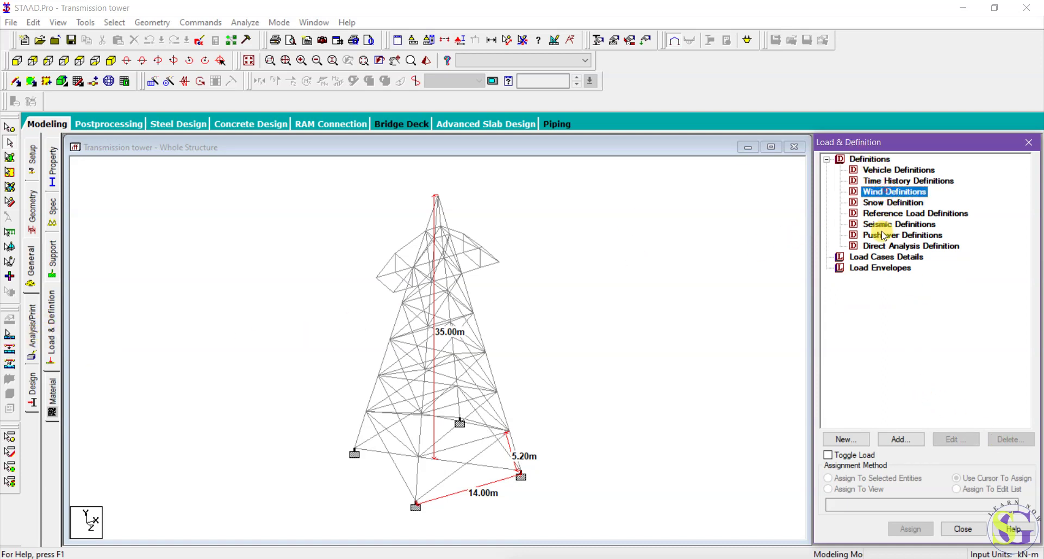
pyautogui.click(894, 440)
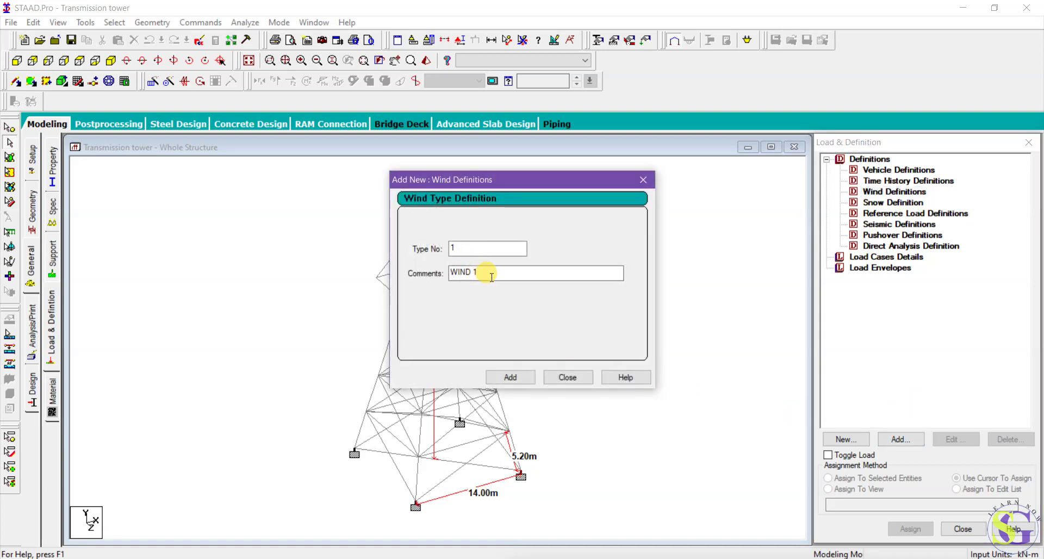
pyautogui.click(519, 377)
pyautogui.click(581, 377)
pyautogui.click(892, 202)
pyautogui.click(901, 439)
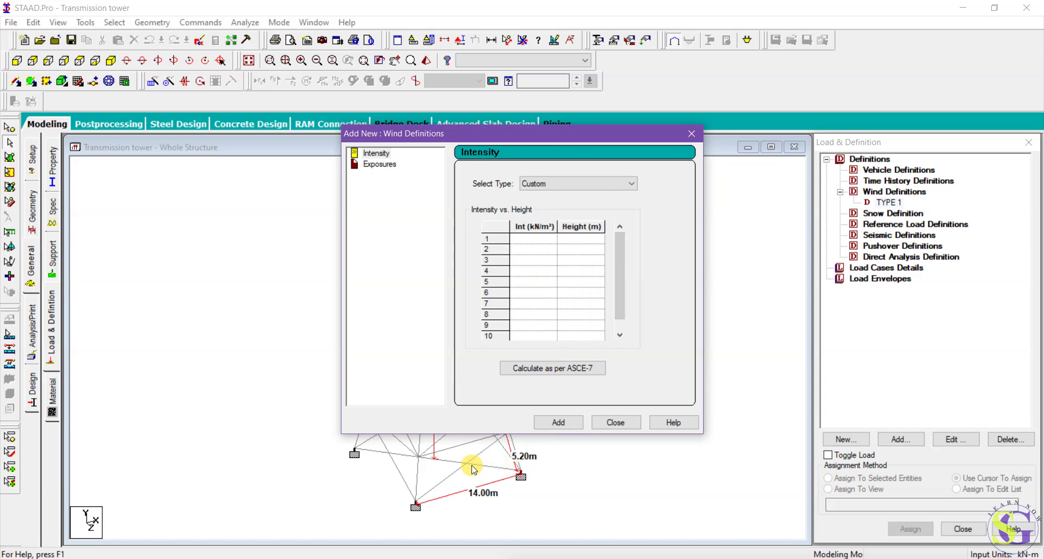
pyautogui.press('super')
pyautogui.press('Escape')
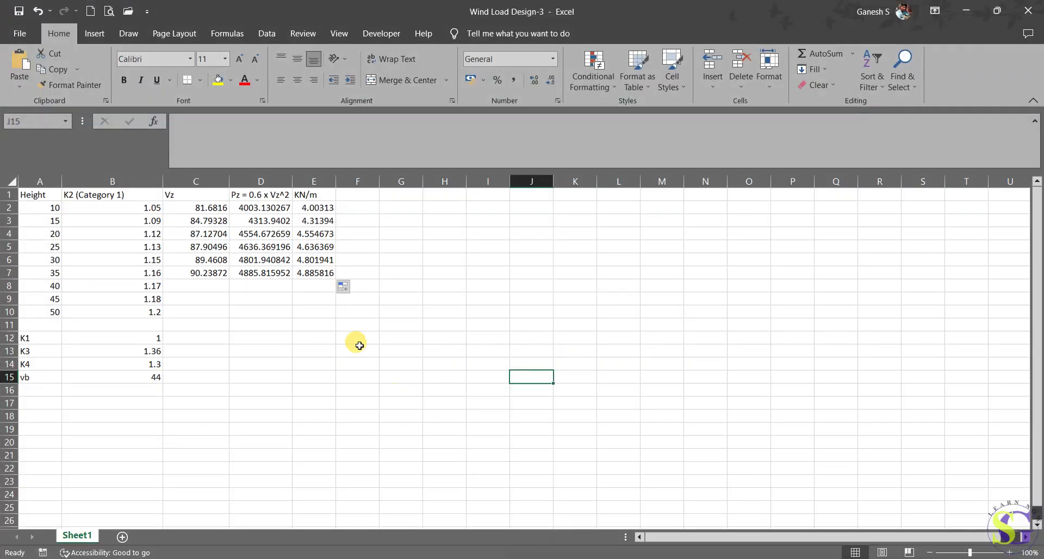
pyautogui.click(326, 325)
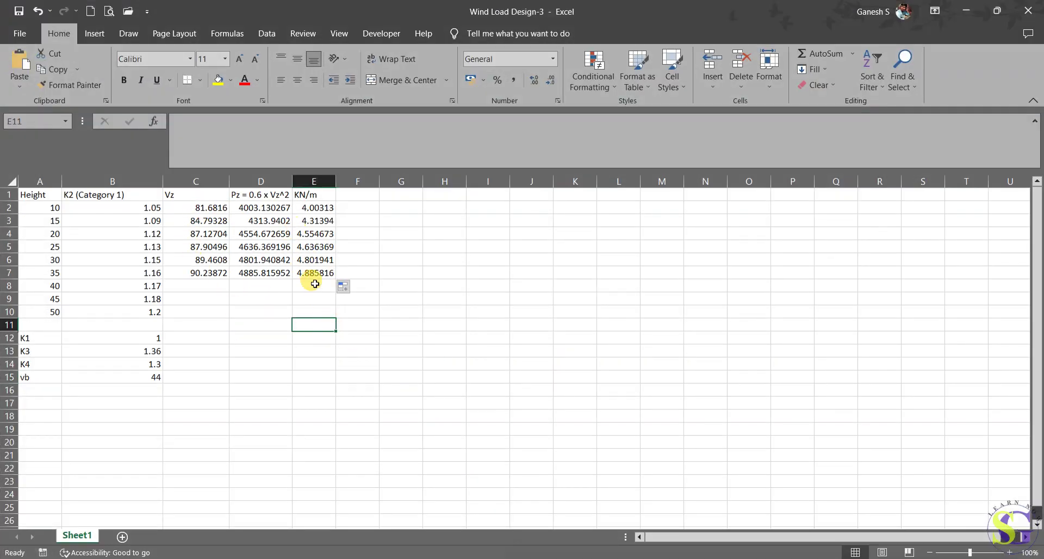
# Copy the six intensities from E2:E7 into the first intensity rows of STAAD's table
pyautogui.moveTo(321, 208); pyautogui.dragTo(317, 273)
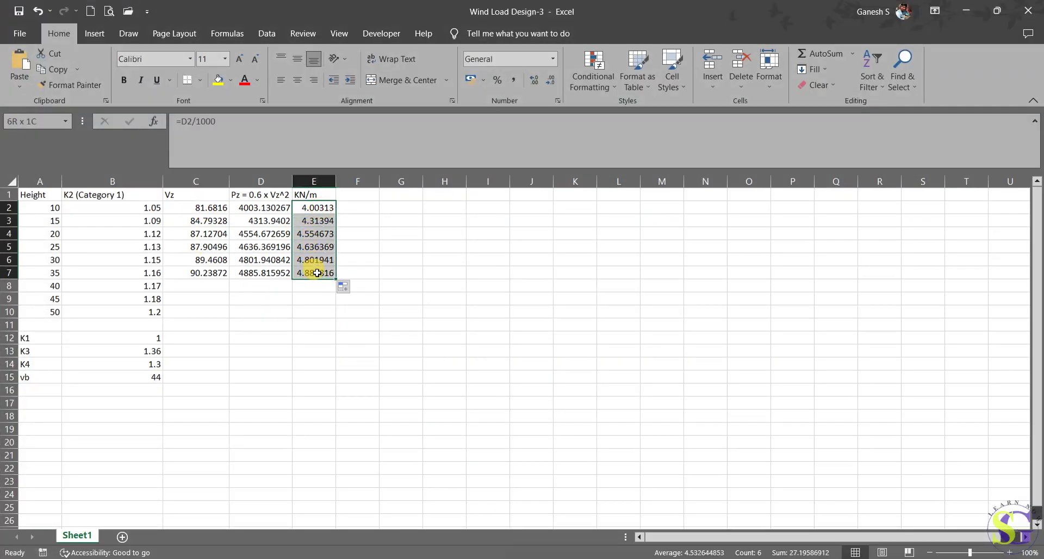
pyautogui.hotkey('ctrl', 'c')
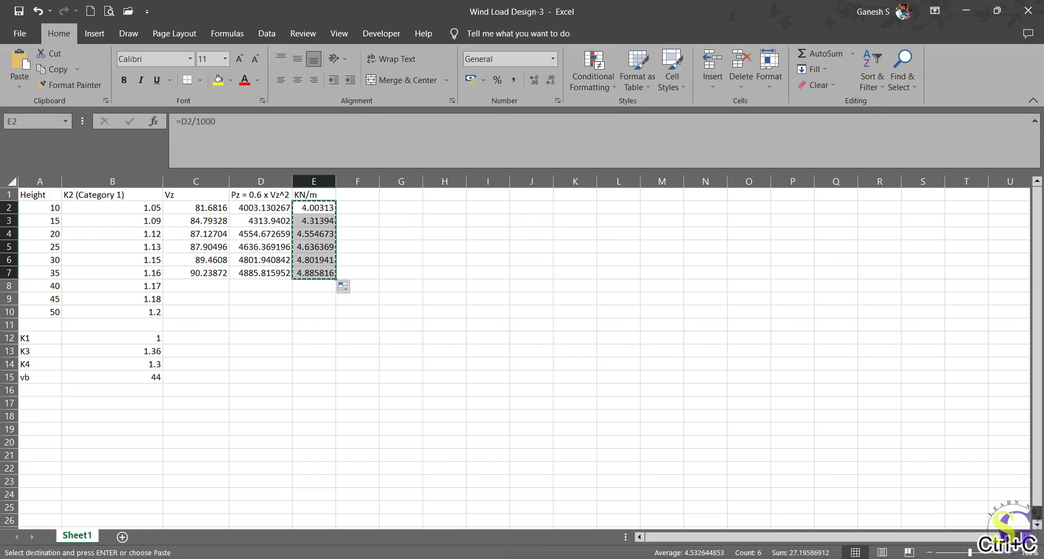
pyautogui.press('super')
pyautogui.hotkey('alt', 'Tab')
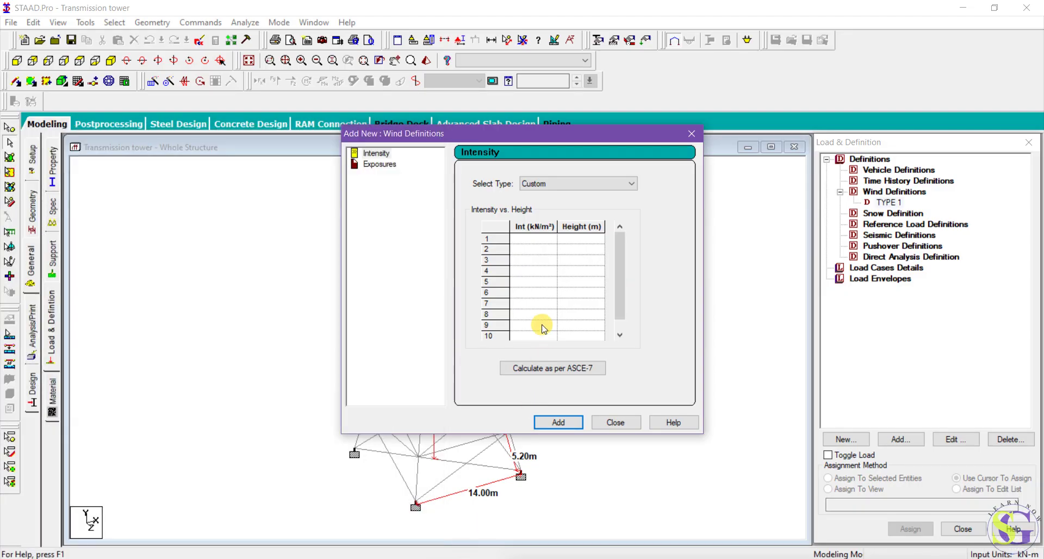
pyautogui.click(538, 242)
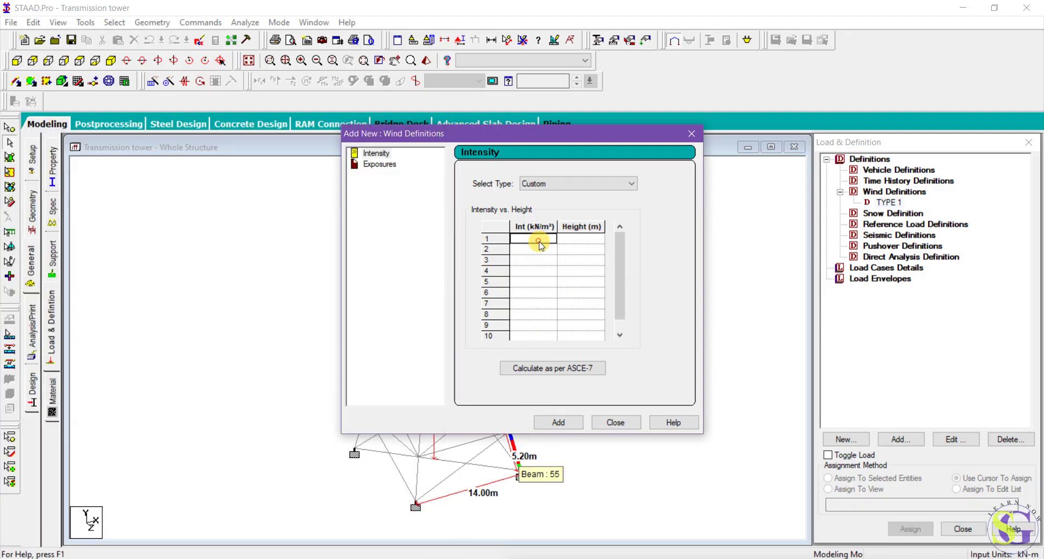
pyautogui.hotkey('ctrl', 'v')
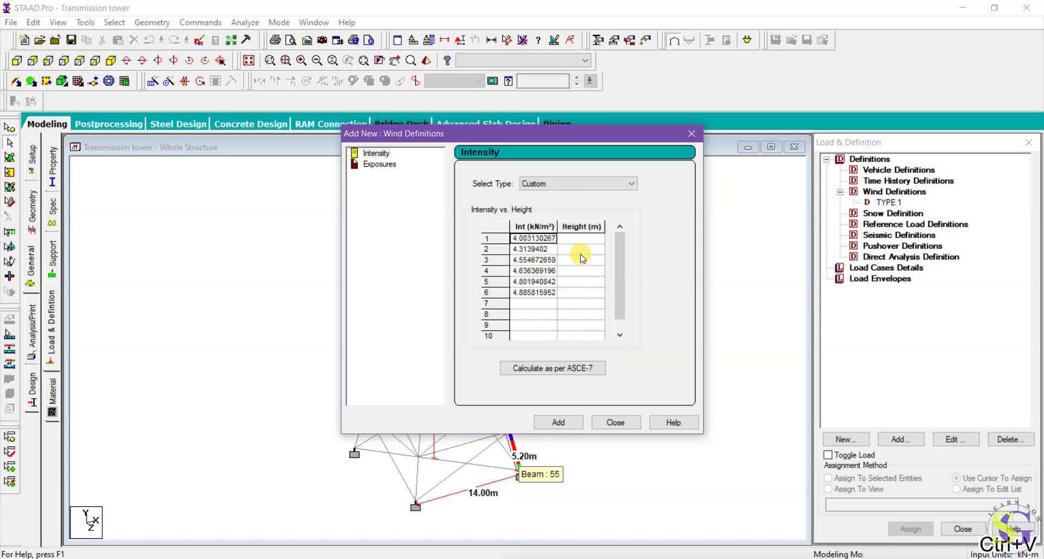
# Copy the heights 10 to 35 from A2:A7 in Excel
pyautogui.press('super')
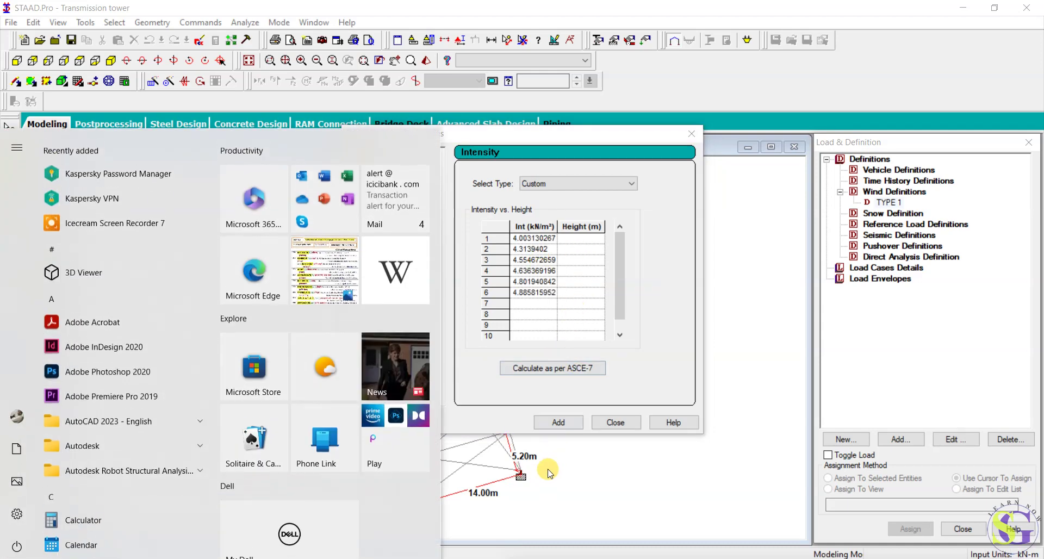
pyautogui.hotkey('alt', 'Tab')
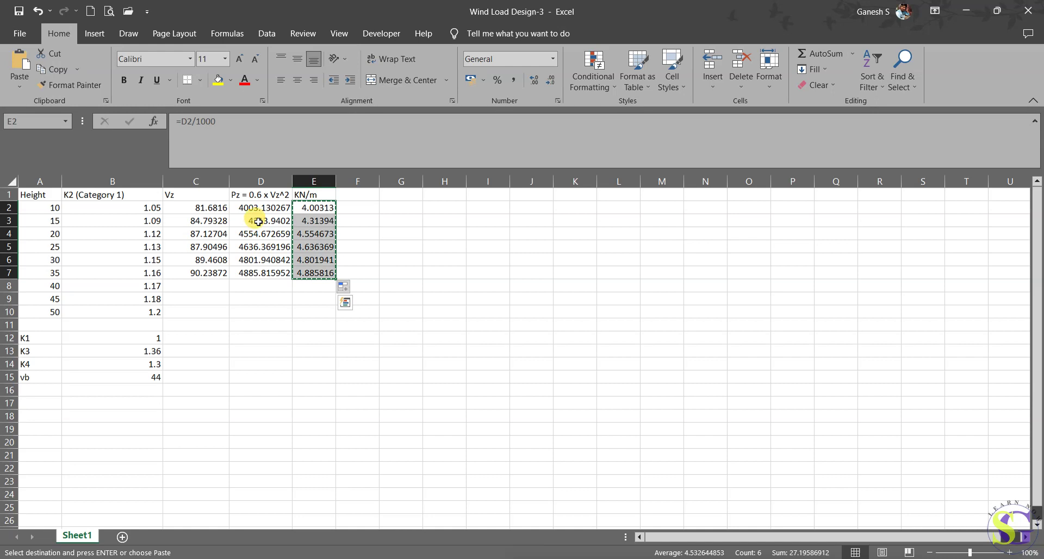
pyautogui.moveTo(52, 205); pyautogui.dragTo(56, 273)
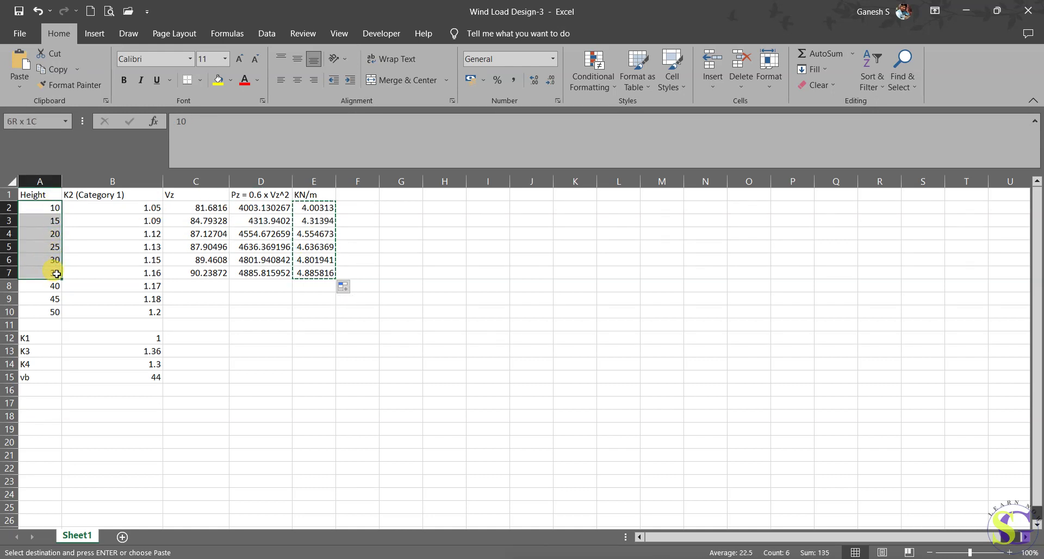
pyautogui.hotkey('ctrl', 'c')
pyautogui.hotkey('alt', 'Tab')
# Paste heights 10–35 into the intensity table and add exposure factor 1 to TYPE 1
pyautogui.click(592, 241)
pyautogui.hotkey('ctrl', 'v')
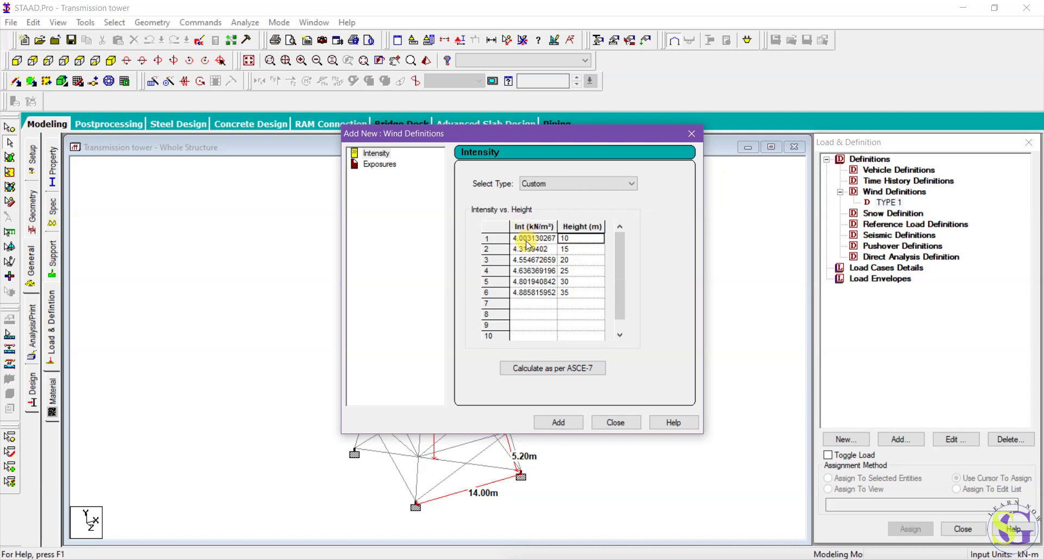
pyautogui.click(560, 422)
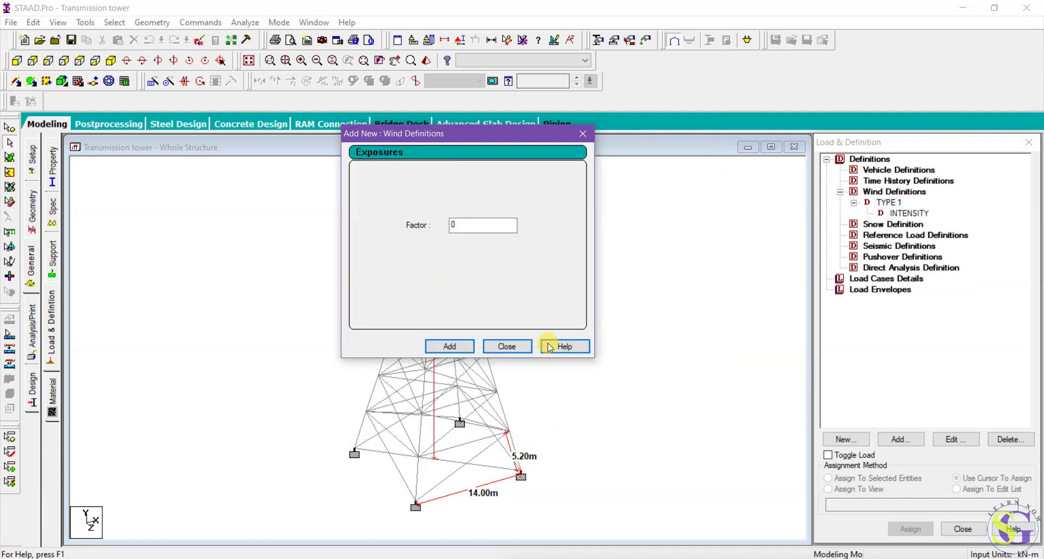
pyautogui.click(469, 228)
pyautogui.write('1')
pyautogui.click(464, 346)
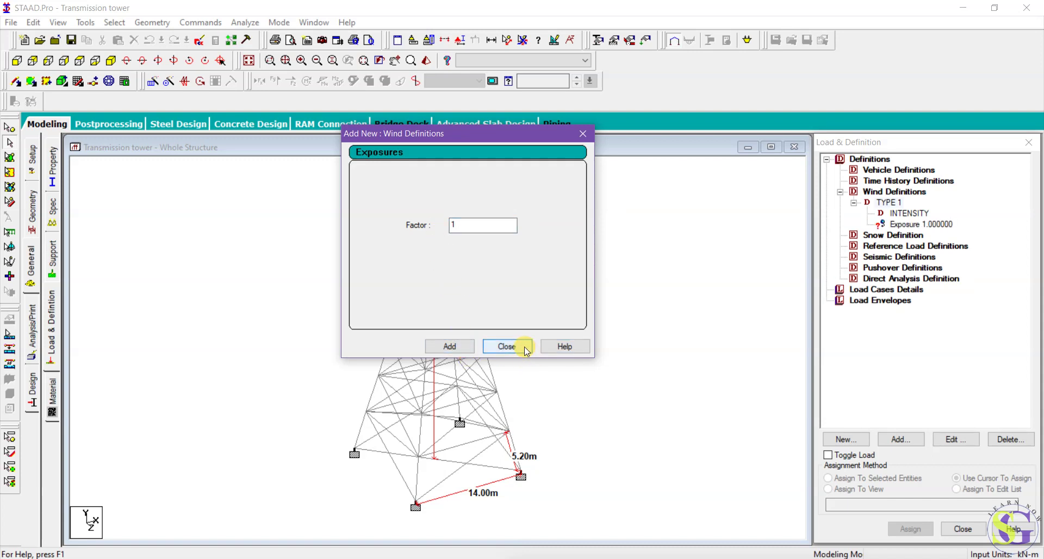
pyautogui.click(525, 349)
# Assign the 1.0 exposure to nodes 1 To 42 and start a new load case
pyautogui.click(903, 224)
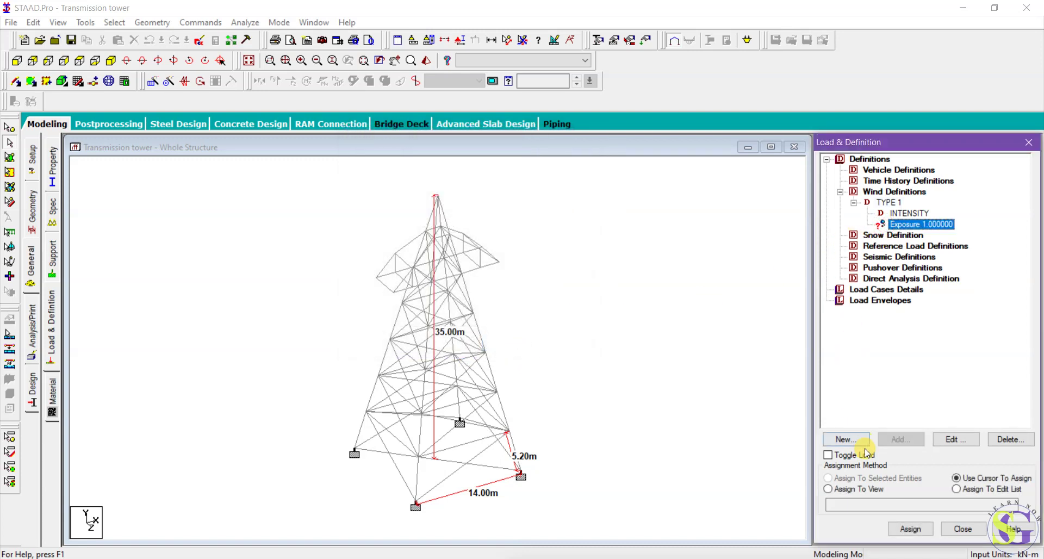
pyautogui.click(873, 491)
pyautogui.click(911, 529)
pyautogui.click(939, 375)
pyautogui.click(741, 333)
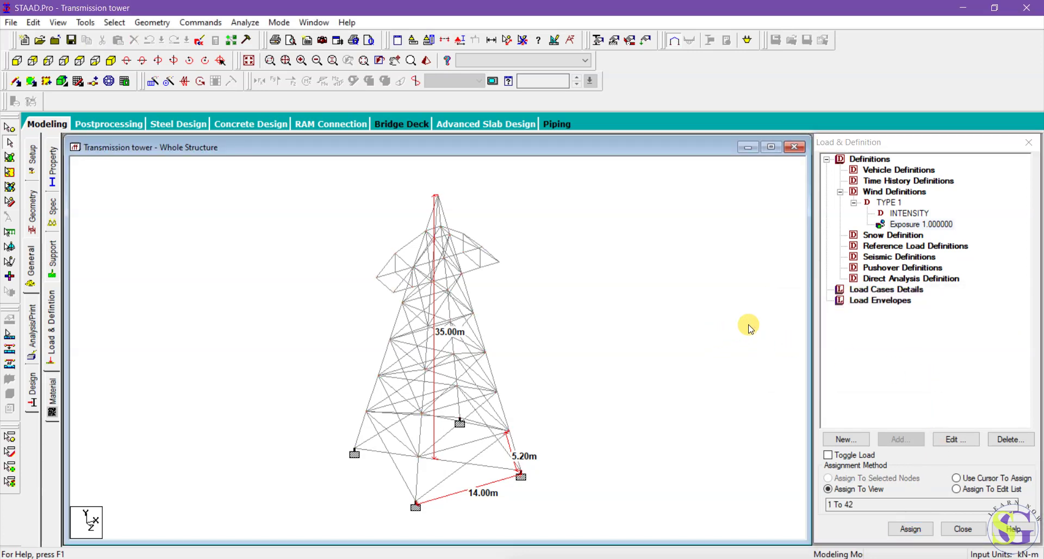
pyautogui.click(898, 291)
pyautogui.click(898, 439)
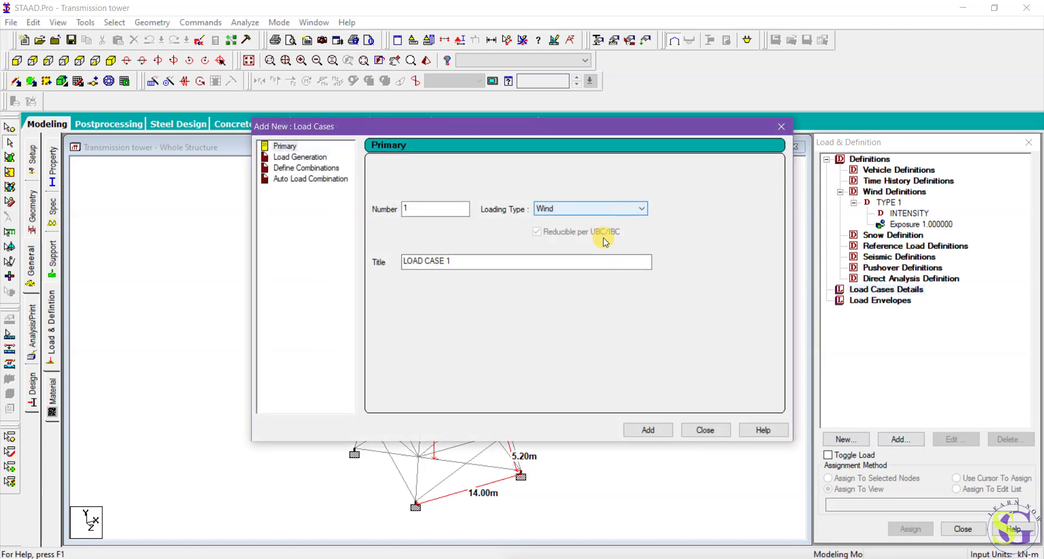
# Create the four wind load cases Wx+, Wx-, Wz+ and Wz-
pyautogui.moveTo(506, 259); pyautogui.dragTo(303, 247)
pyautogui.write('W')
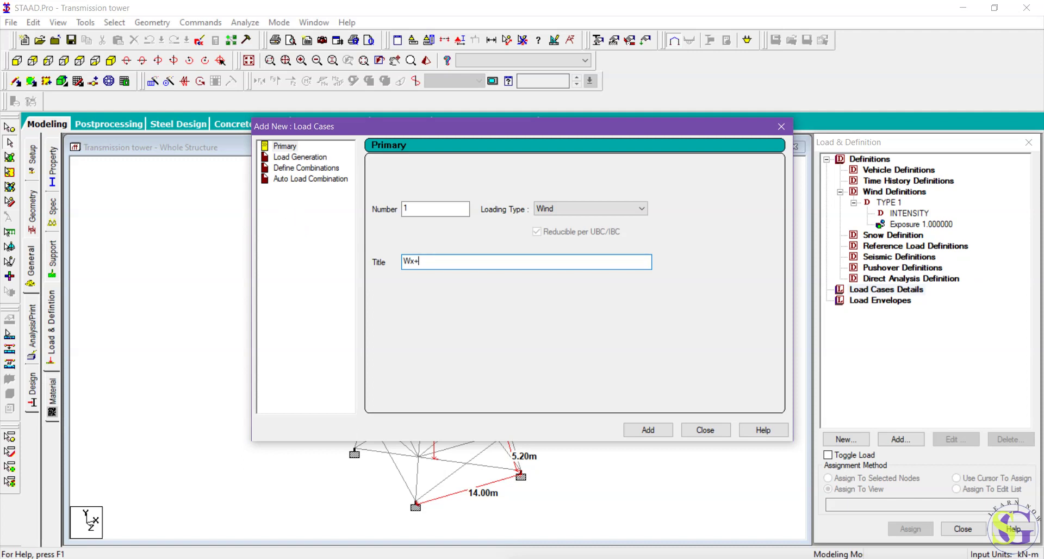
pyautogui.write('x+')
pyautogui.click(648, 430)
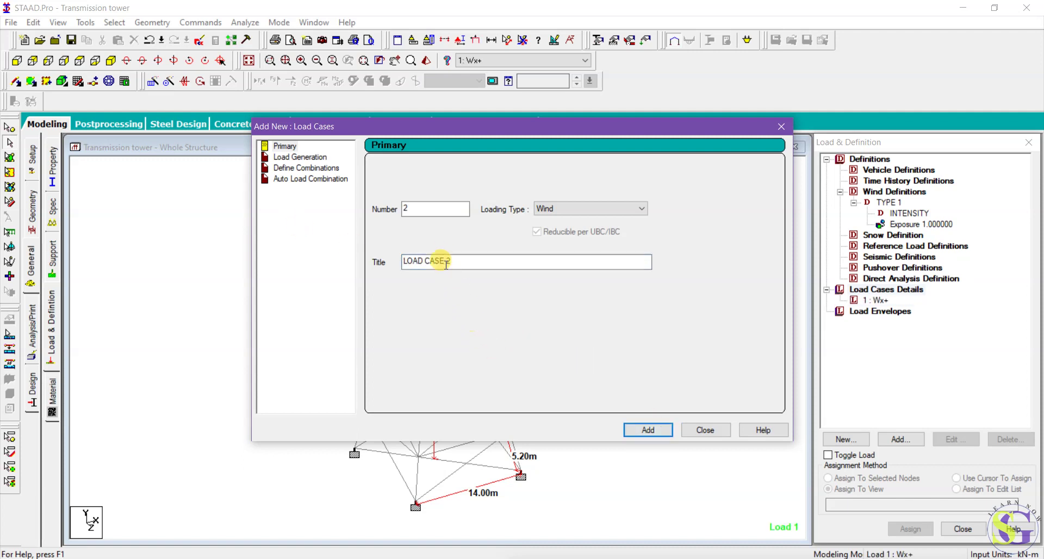
pyautogui.click(466, 265)
pyautogui.moveTo(466, 265); pyautogui.dragTo(327, 262)
pyautogui.write('Wx-')
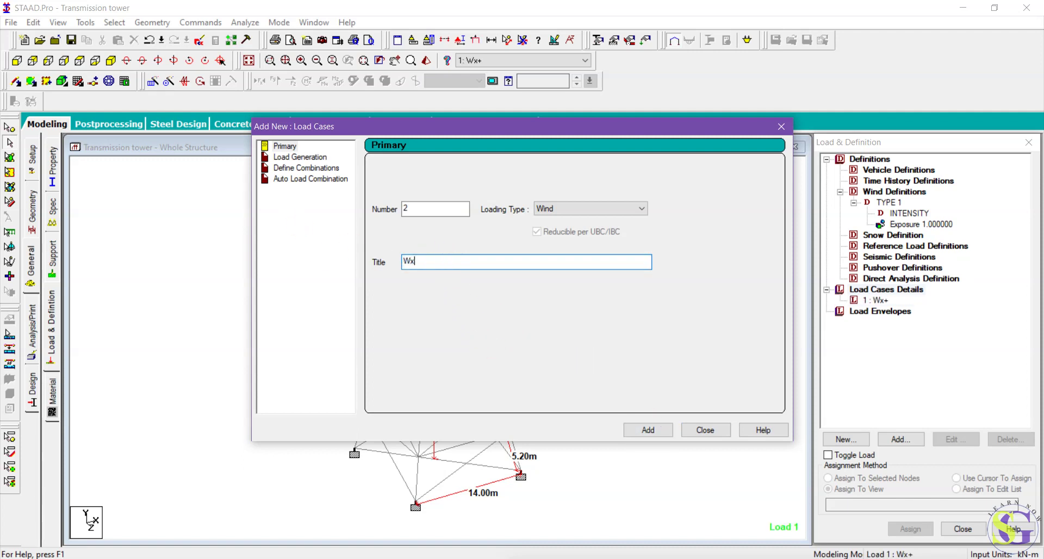
pyautogui.click(644, 424)
pyautogui.moveTo(463, 264); pyautogui.dragTo(357, 274)
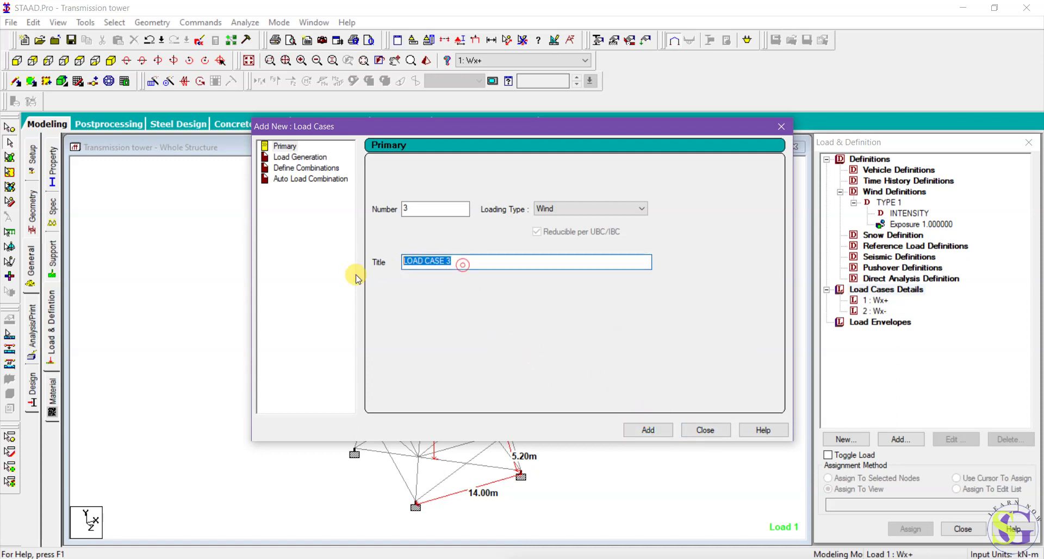
pyautogui.write('Wz+')
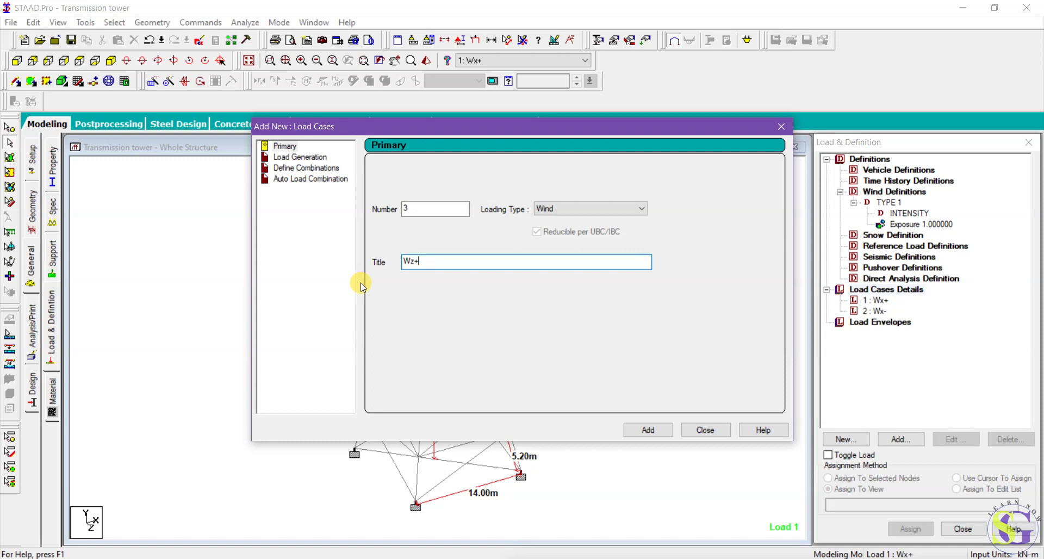
pyautogui.click(650, 430)
pyautogui.moveTo(466, 264); pyautogui.dragTo(361, 283)
pyautogui.write('W')
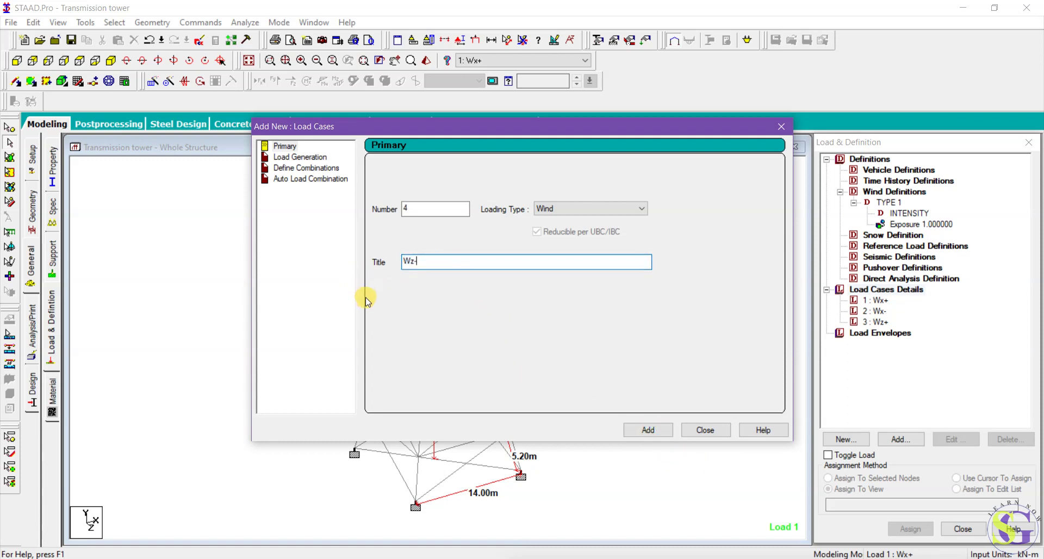
pyautogui.click(663, 431)
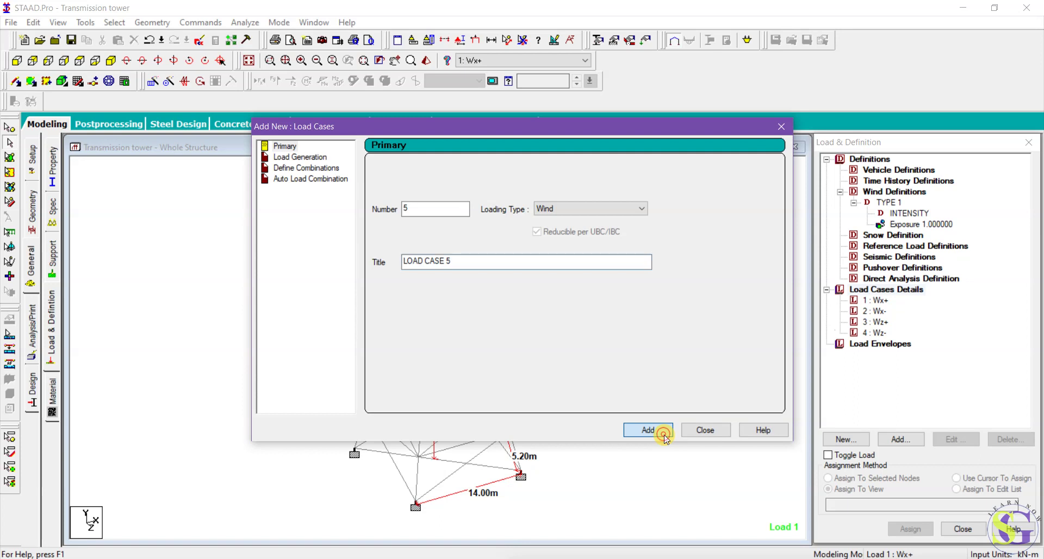
pyautogui.click(707, 429)
# Add load case 5 of Dead type titled 'Dead load'
pyautogui.click(903, 290)
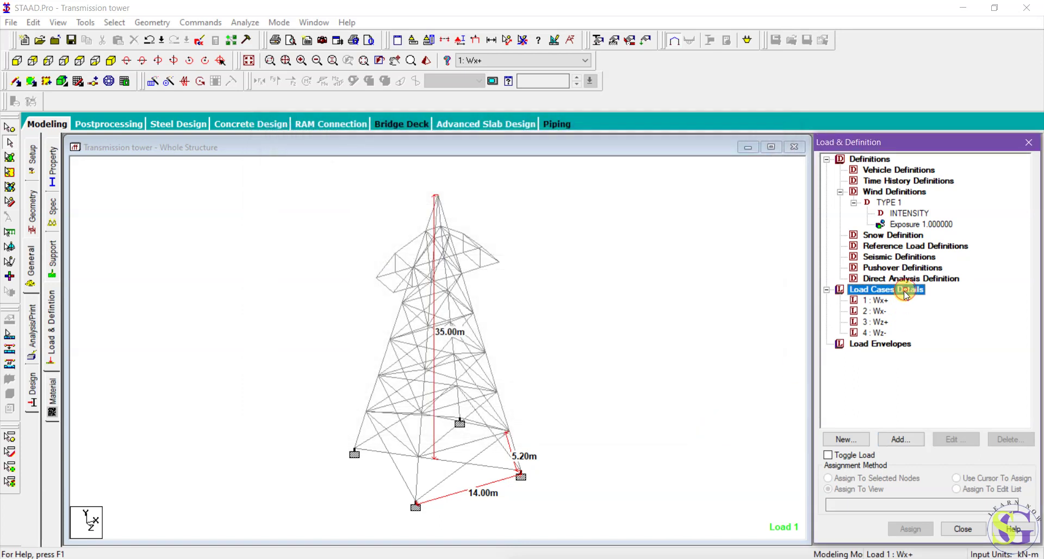
pyautogui.click(901, 439)
pyautogui.click(580, 209)
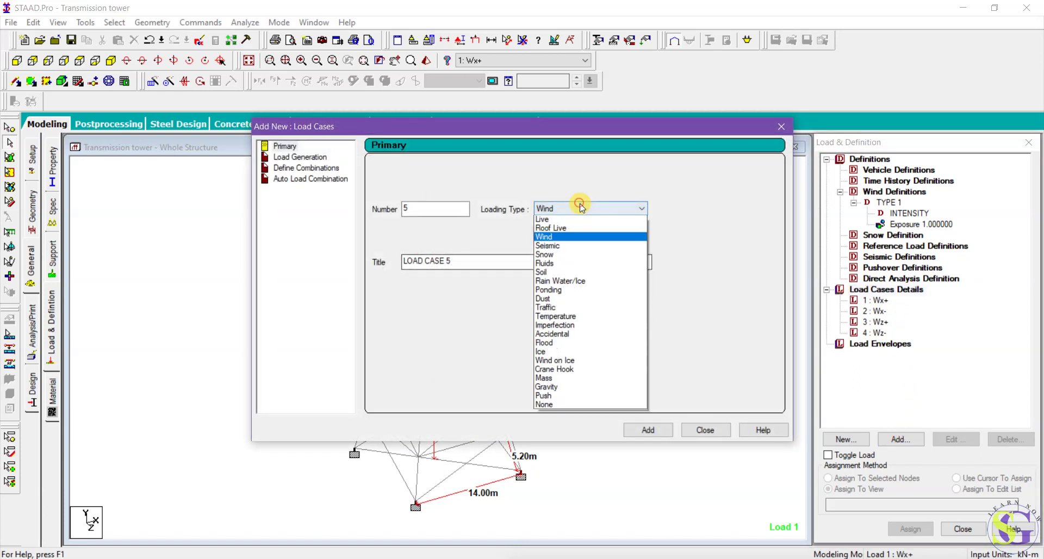
pyautogui.click(580, 221)
pyautogui.moveTo(463, 265); pyautogui.dragTo(354, 271)
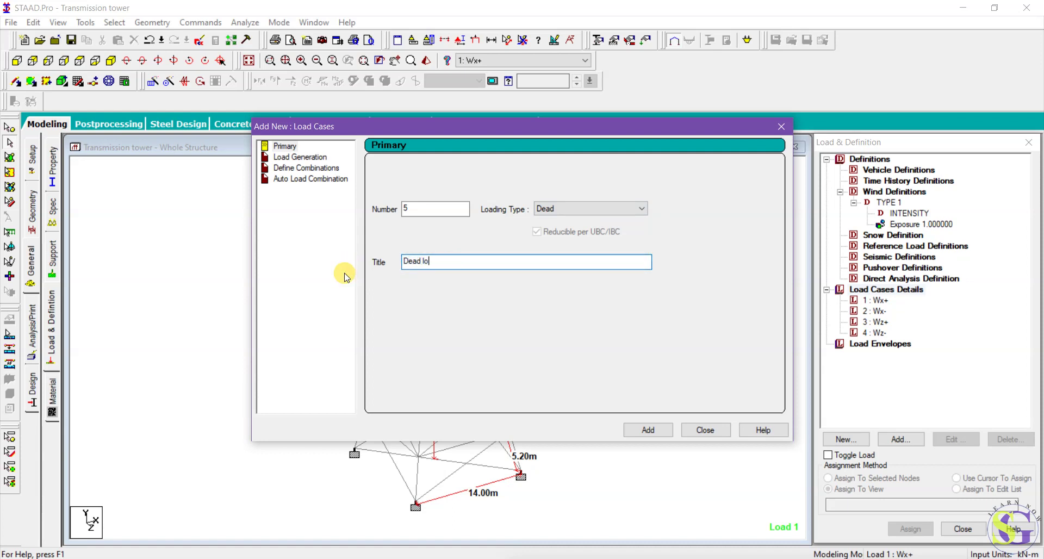
pyautogui.write('Dead load')
pyautogui.click(648, 430)
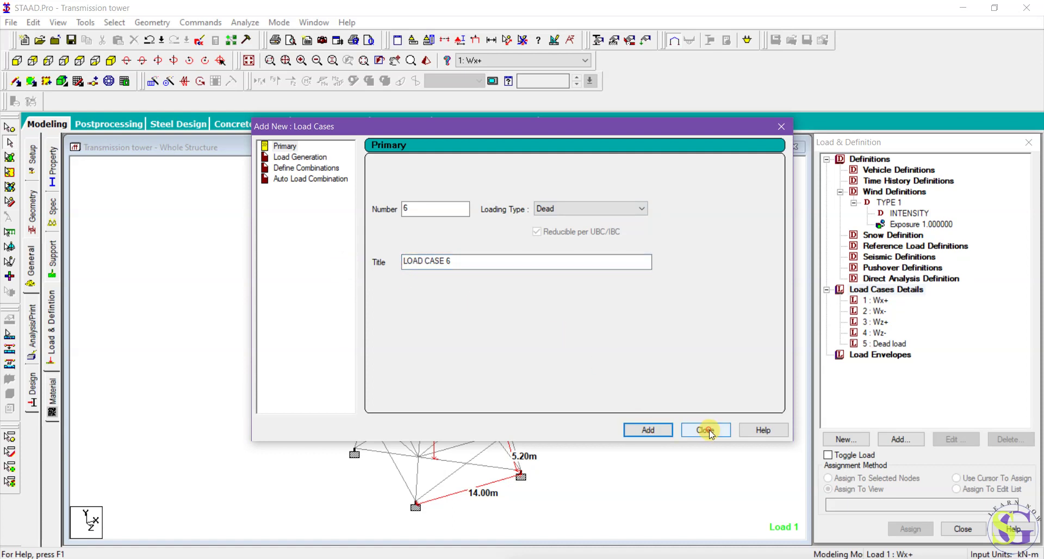
pyautogui.click(705, 430)
pyautogui.click(889, 301)
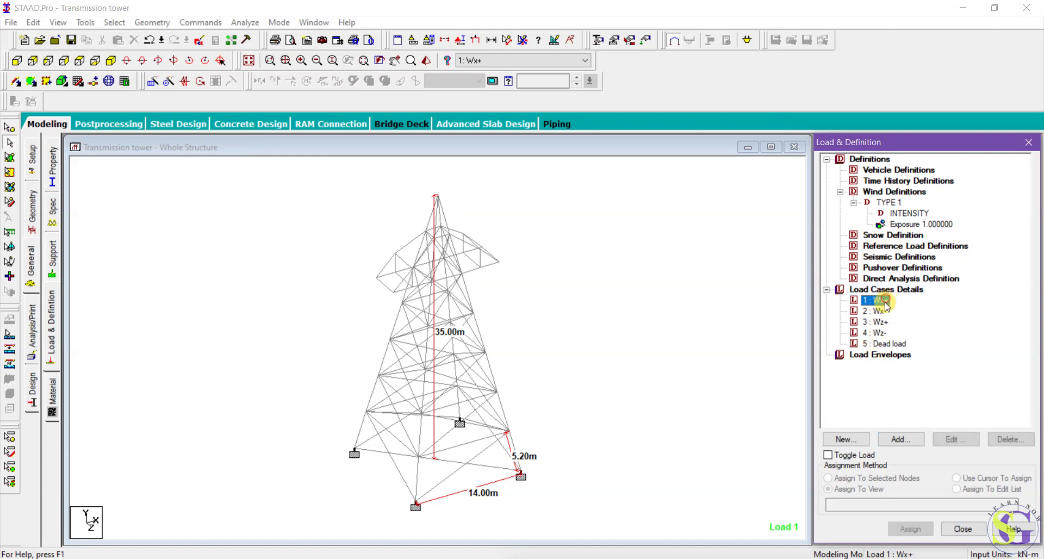
# Add WIND LOAD X 1 TYPE 1 with height range 10–35 m to load case Wx+
pyautogui.click(893, 441)
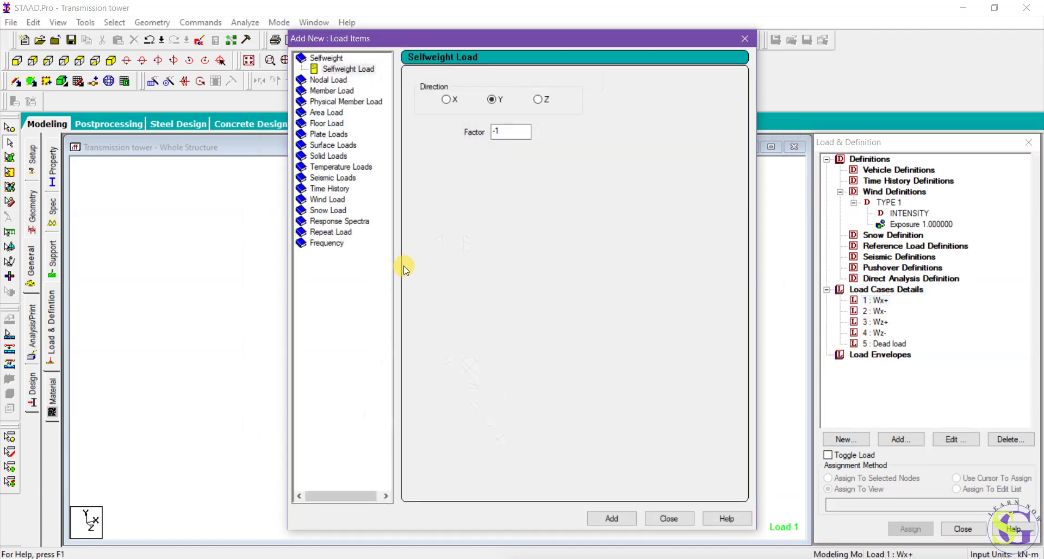
pyautogui.click(329, 201)
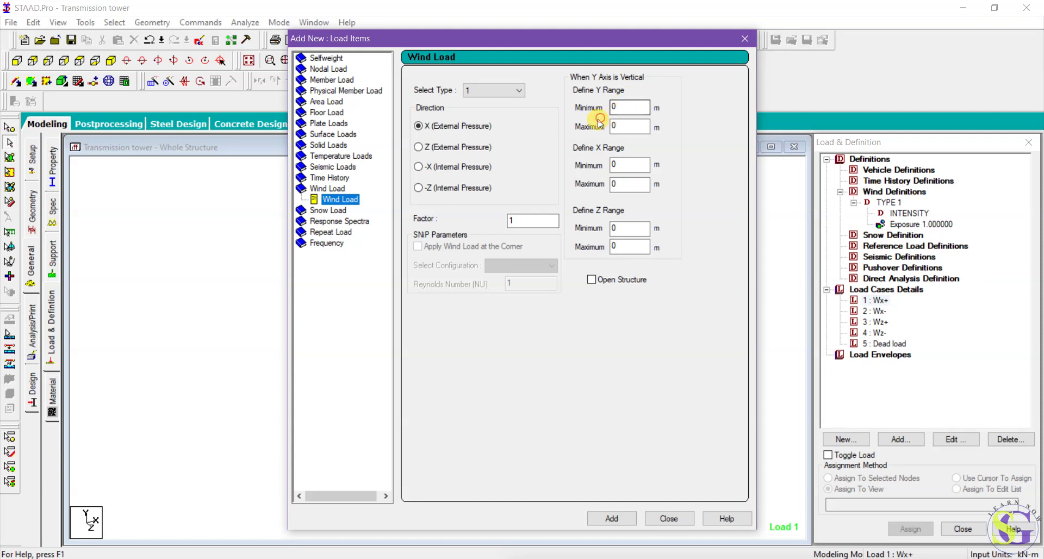
pyautogui.click(573, 121)
pyautogui.doubleClick(615, 109)
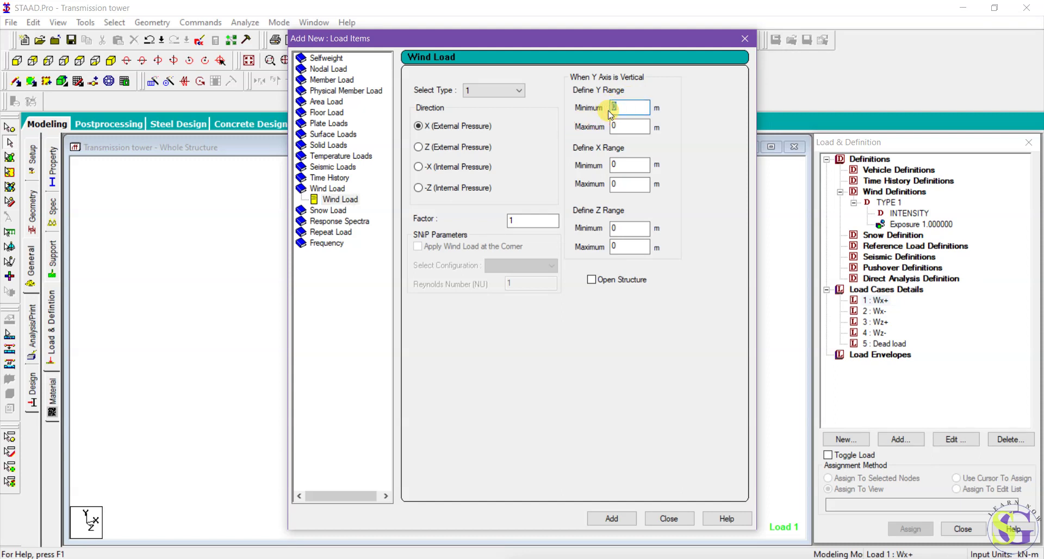
pyautogui.write('10')
pyautogui.doubleClick(631, 128)
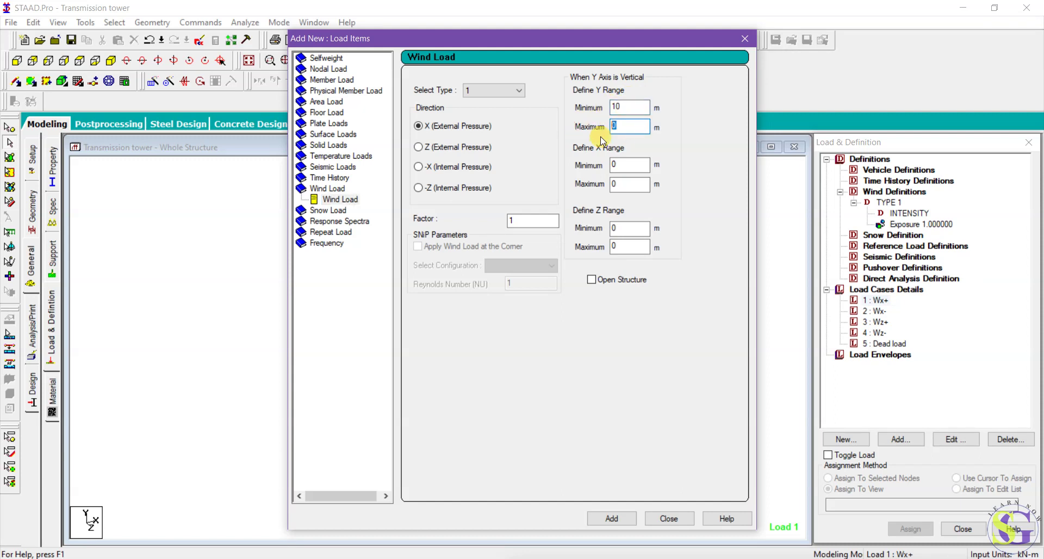
pyautogui.click(624, 515)
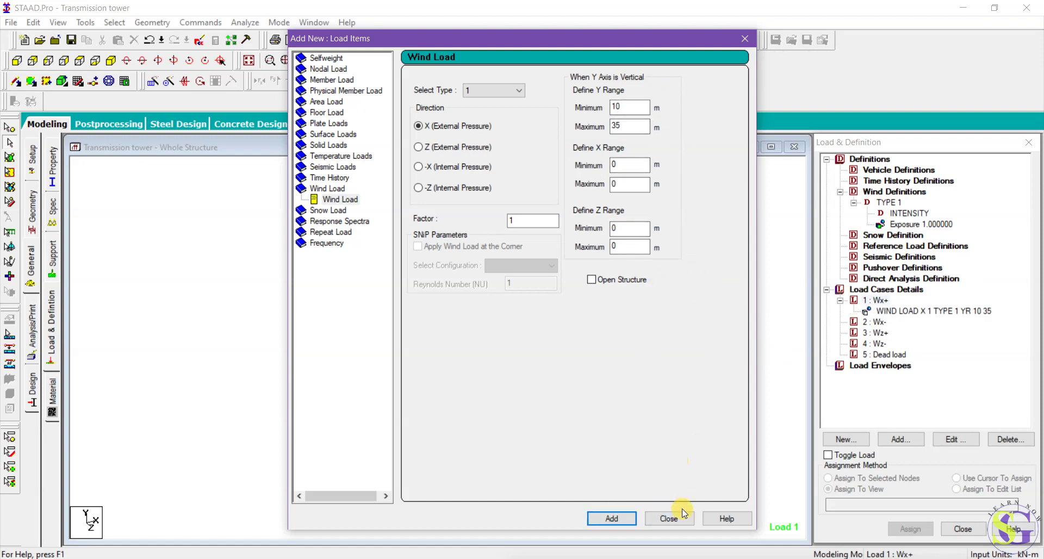
pyautogui.click(669, 518)
pyautogui.click(933, 311)
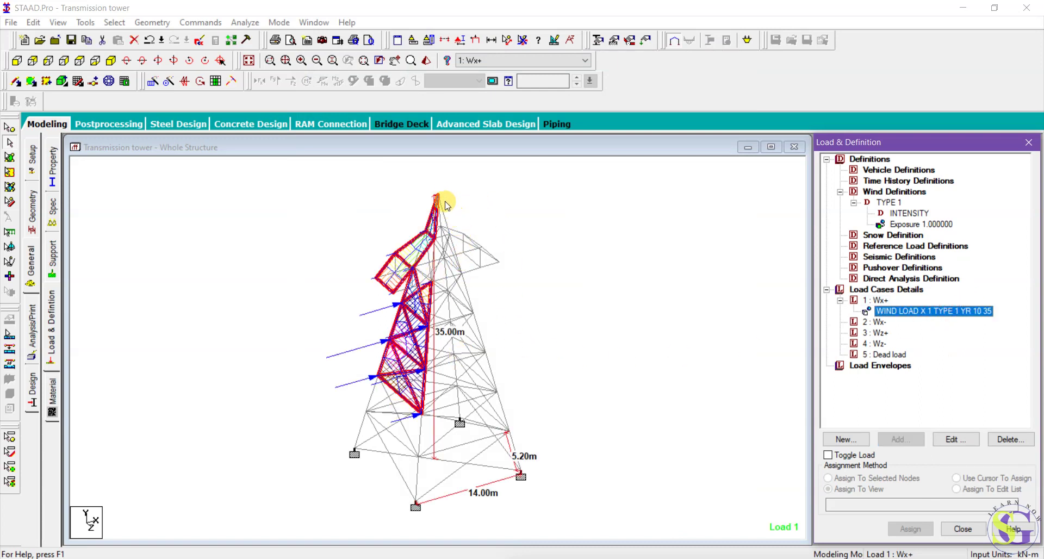
pyautogui.click(878, 322)
pyautogui.click(902, 439)
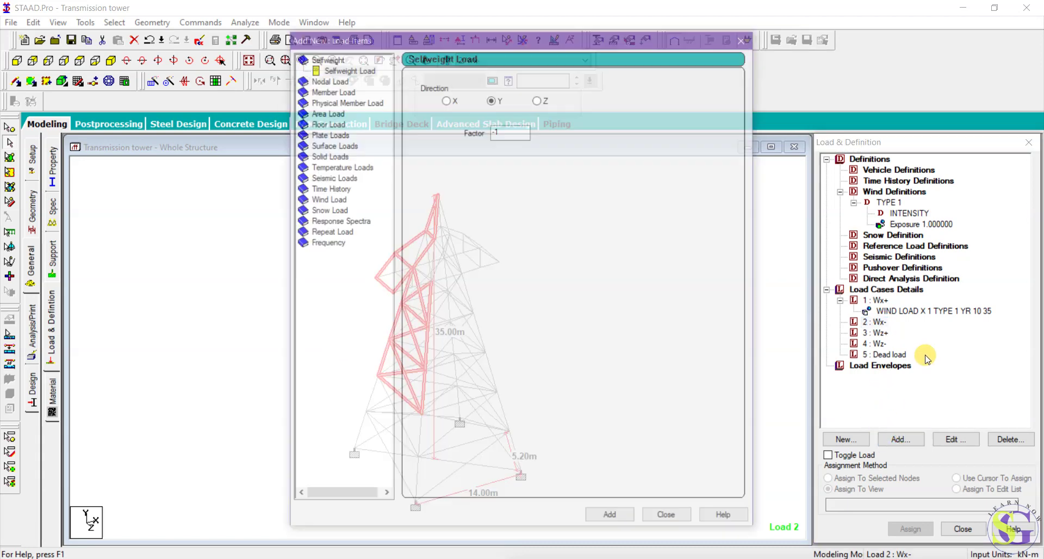
# Add WIND LOAD X with factor -1, TYPE 1, heights 10–35 m to Wx-
pyautogui.click(329, 200)
pyautogui.doubleClick(521, 221)
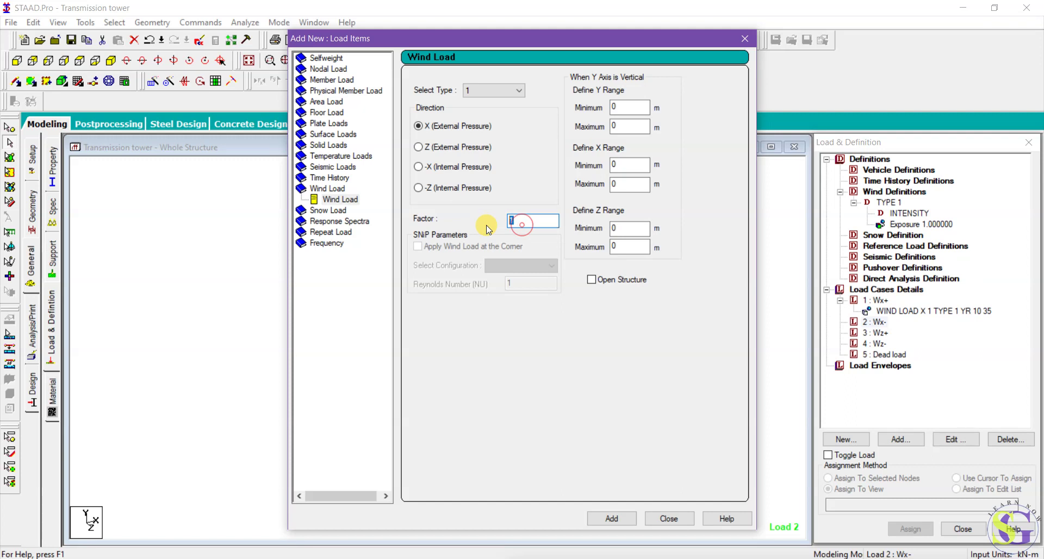
pyautogui.write('-1')
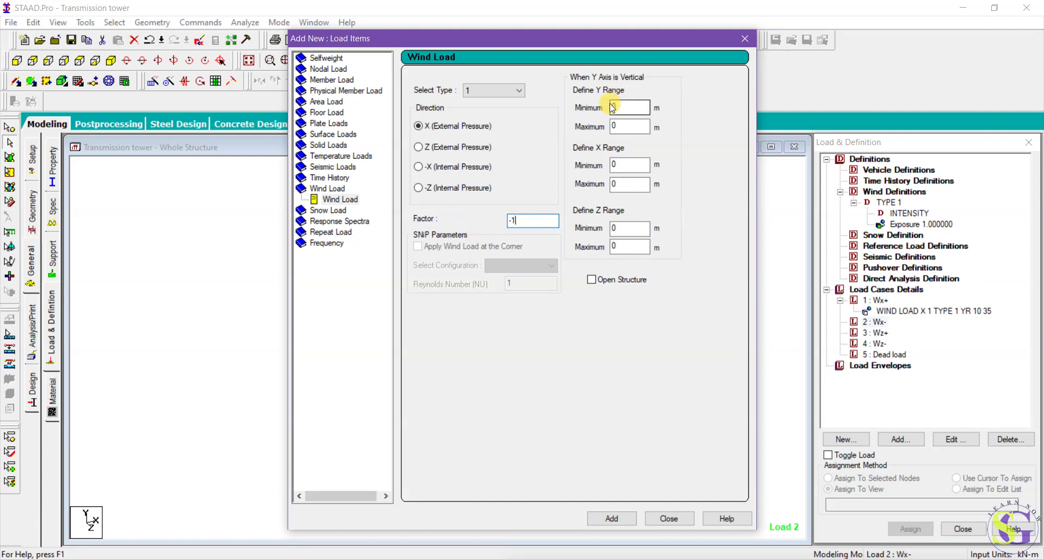
pyautogui.doubleClick(621, 108)
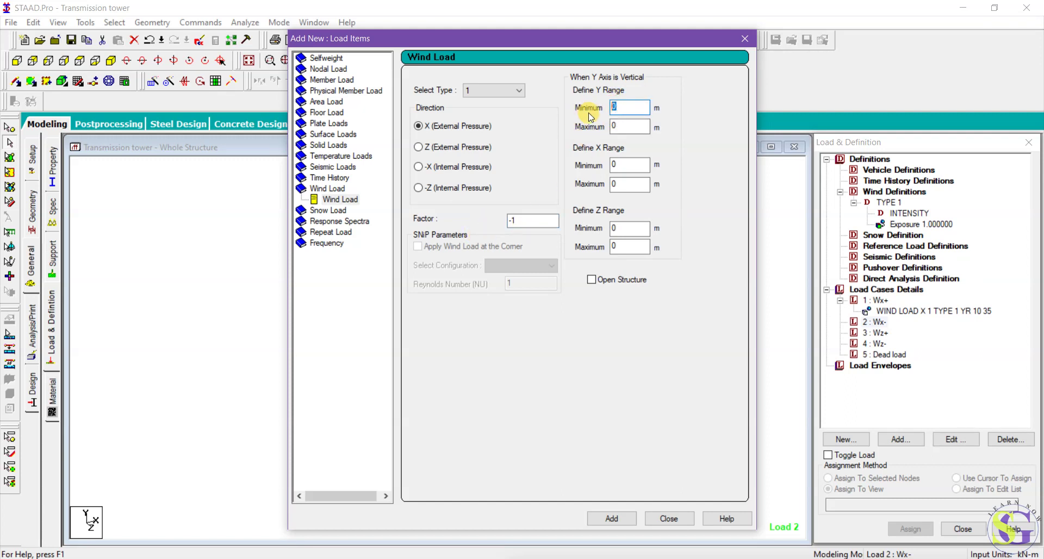
pyautogui.write('10')
pyautogui.press('Tab')
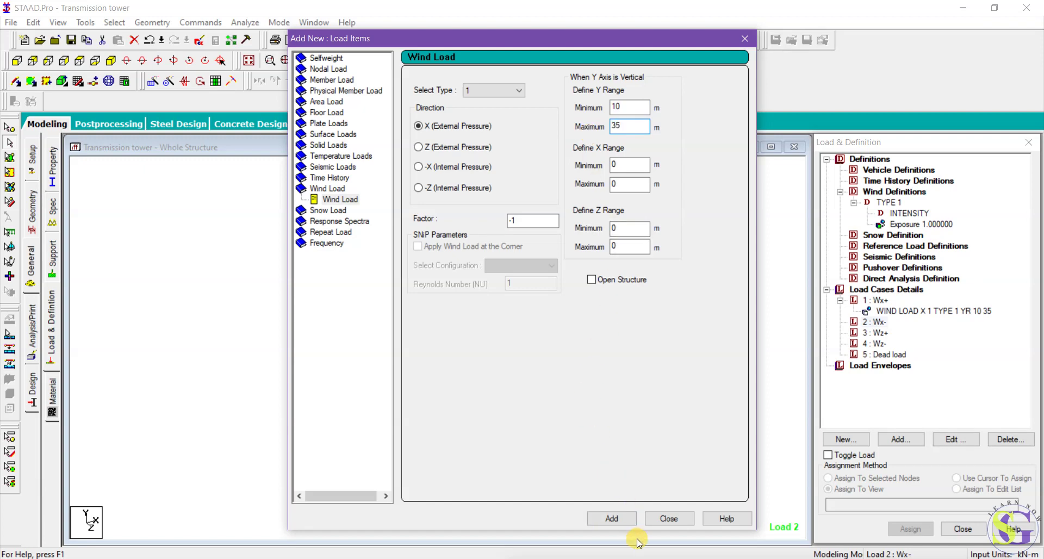
pyautogui.click(624, 518)
pyautogui.click(657, 519)
pyautogui.click(897, 325)
pyautogui.click(898, 333)
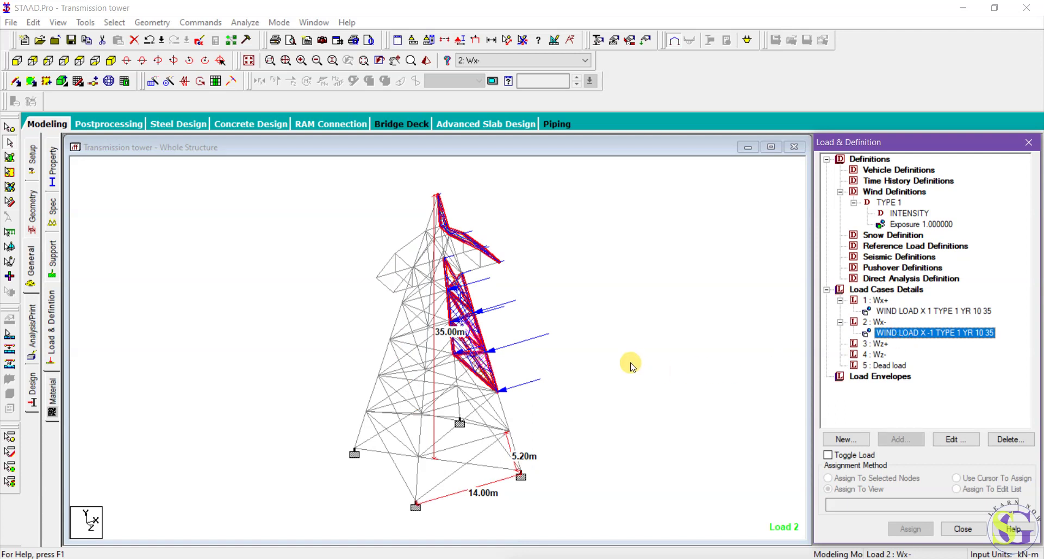
# Begin a Z-direction Type 1 wind load for load case Wz+
pyautogui.click(875, 344)
pyautogui.click(899, 439)
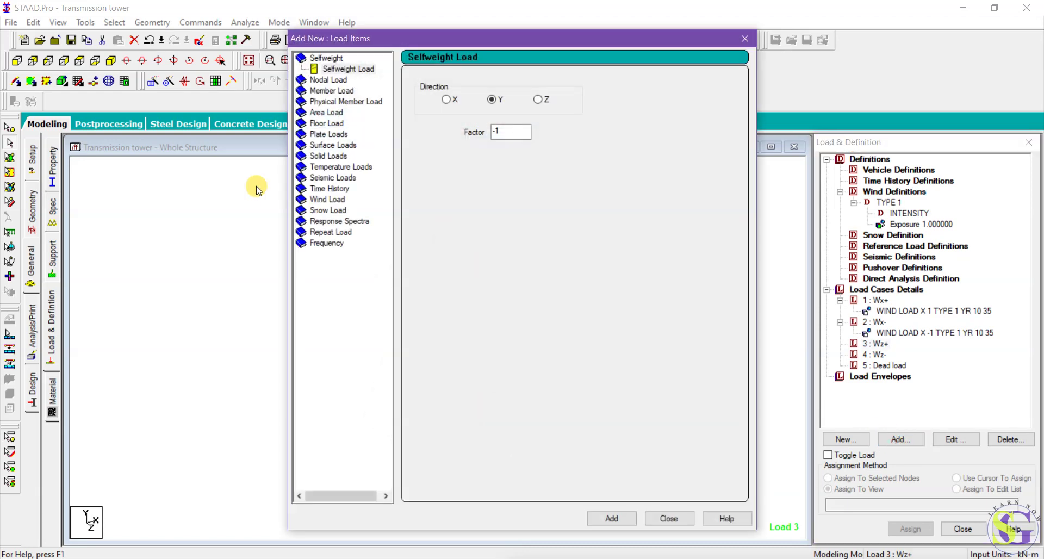
pyautogui.click(327, 199)
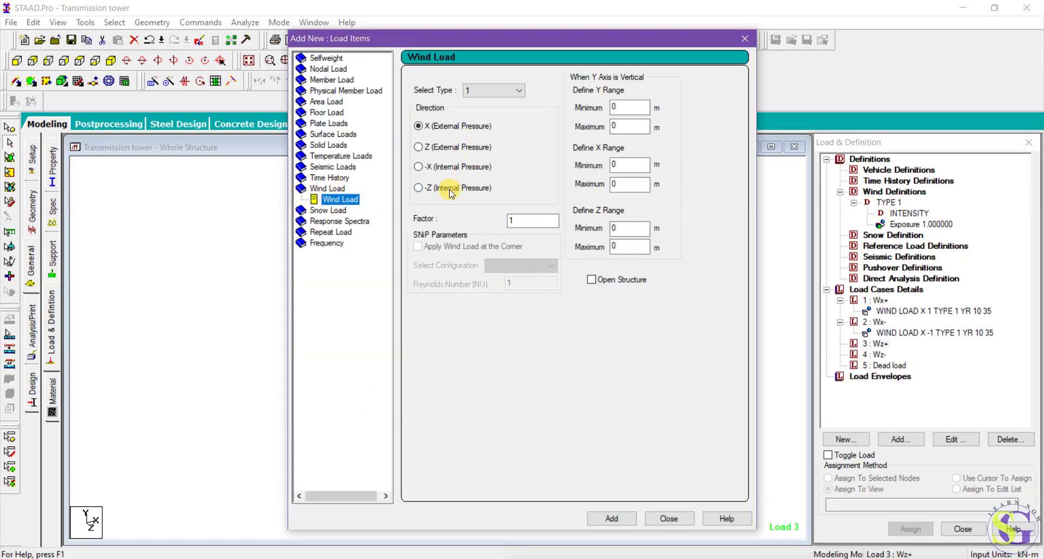
pyautogui.click(451, 148)
pyautogui.click(627, 108)
# Add the Z-direction wind load over heights 10–35 m to load case Wz+
pyautogui.click(620, 125)
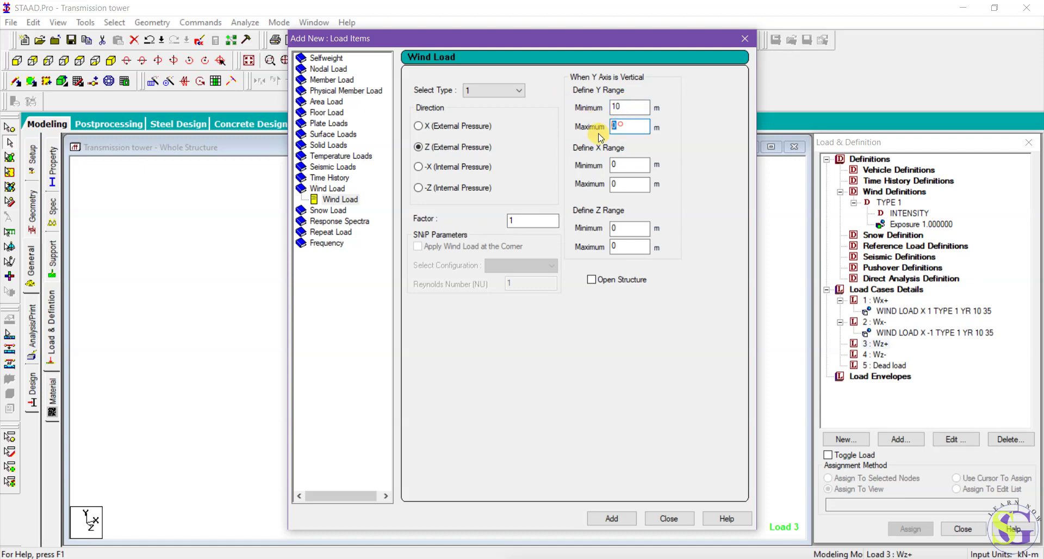
pyautogui.click(614, 518)
pyautogui.click(667, 517)
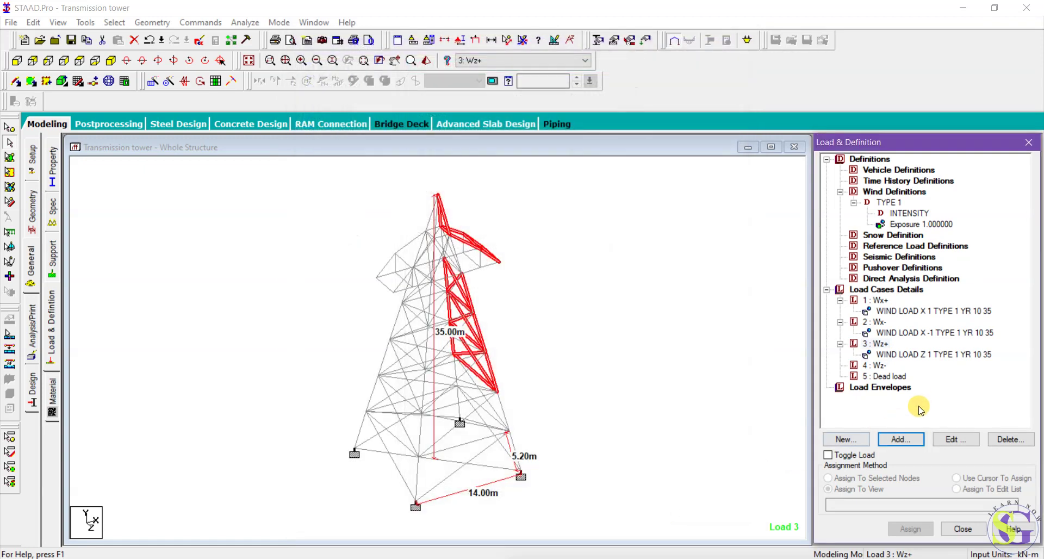
pyautogui.click(900, 358)
# Add a Z-direction Type 1 wind load with heights 10 to 35 to Wz-
pyautogui.click(879, 369)
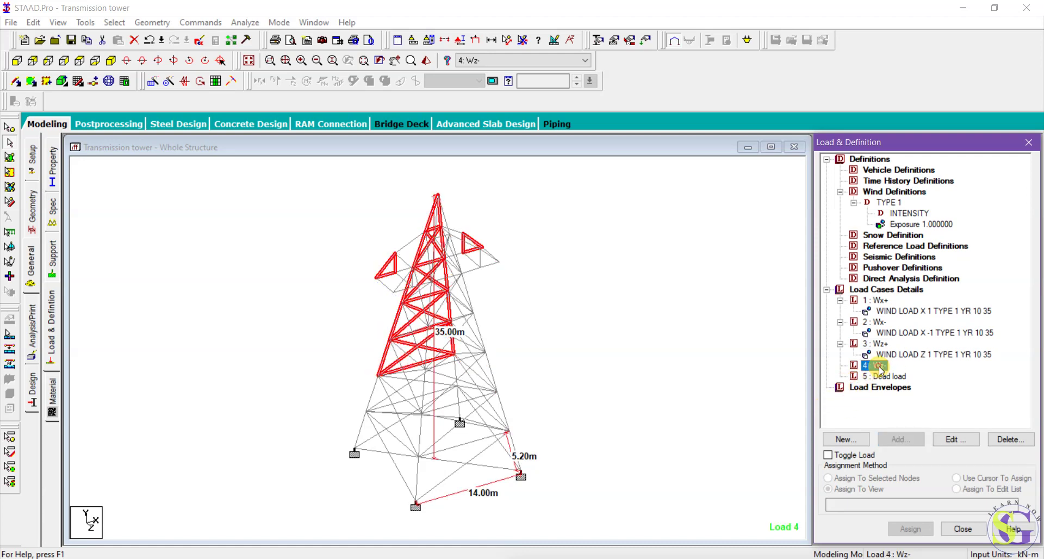
pyautogui.click(900, 439)
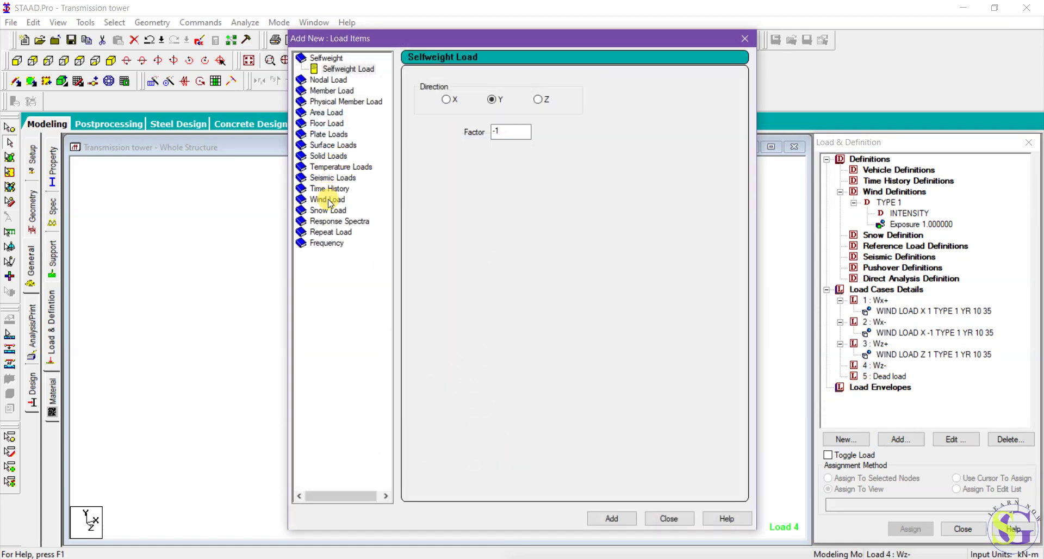
pyautogui.click(328, 200)
pyautogui.click(452, 147)
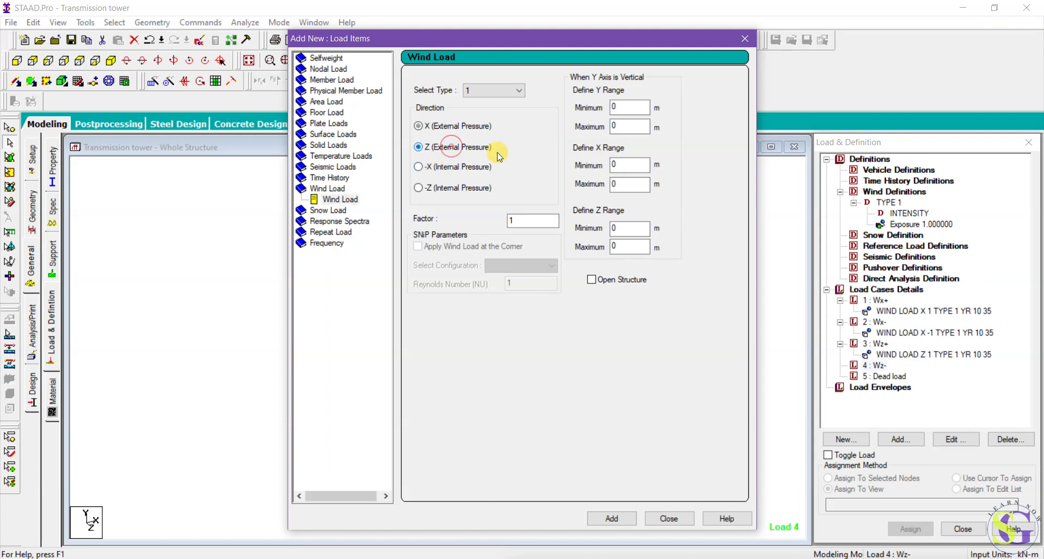
pyautogui.doubleClick(642, 105)
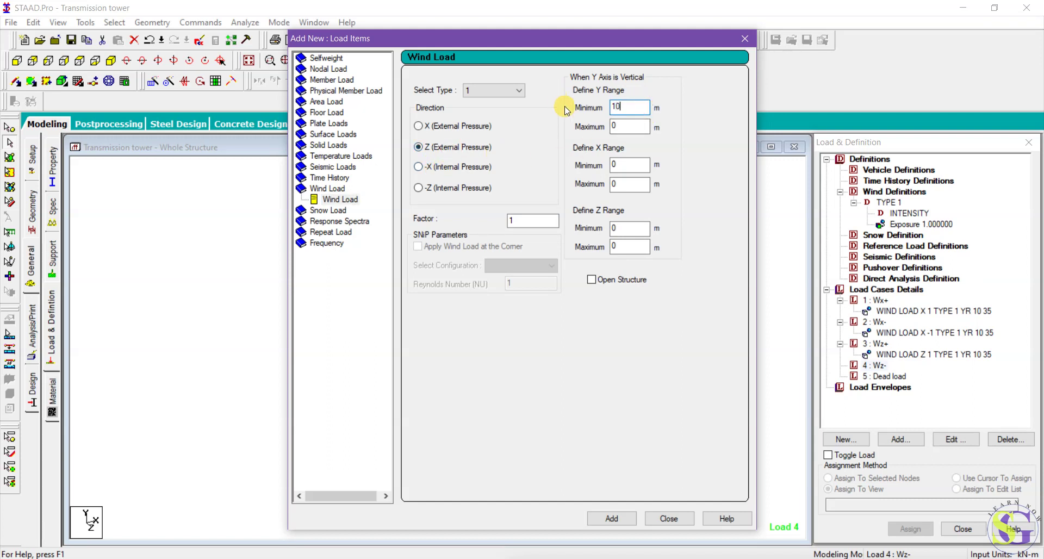
pyautogui.doubleClick(623, 126)
pyautogui.write('35')
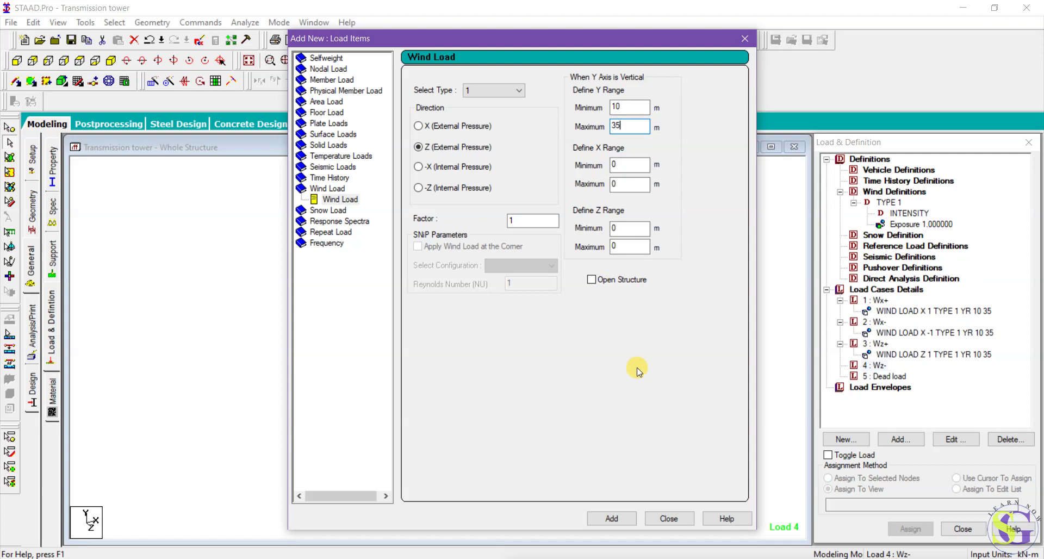
pyautogui.click(623, 514)
pyautogui.click(668, 518)
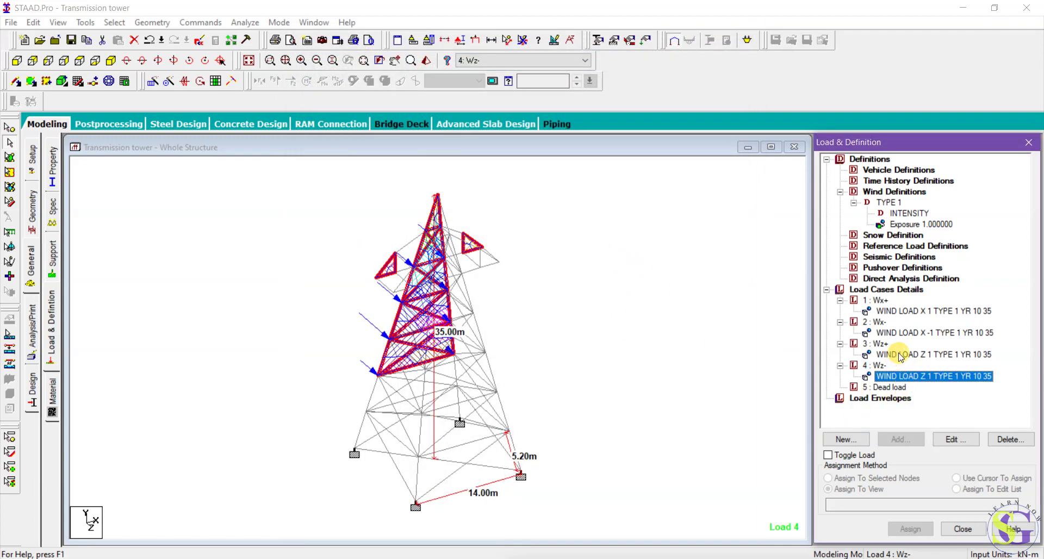
# Change the Wz- wind load factor to -1
pyautogui.click(902, 356)
pyautogui.doubleClick(902, 377)
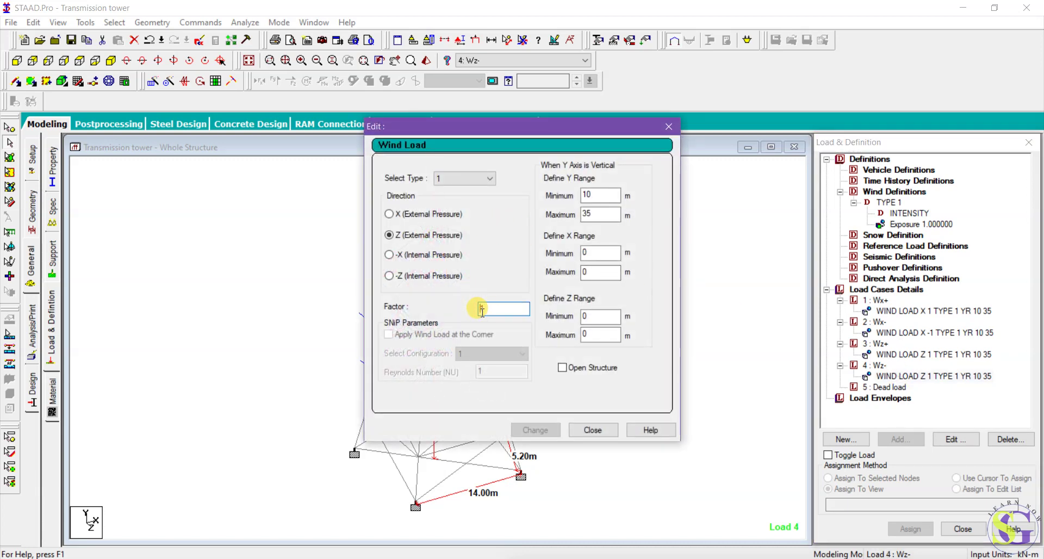
pyautogui.write('-')
pyautogui.click(538, 430)
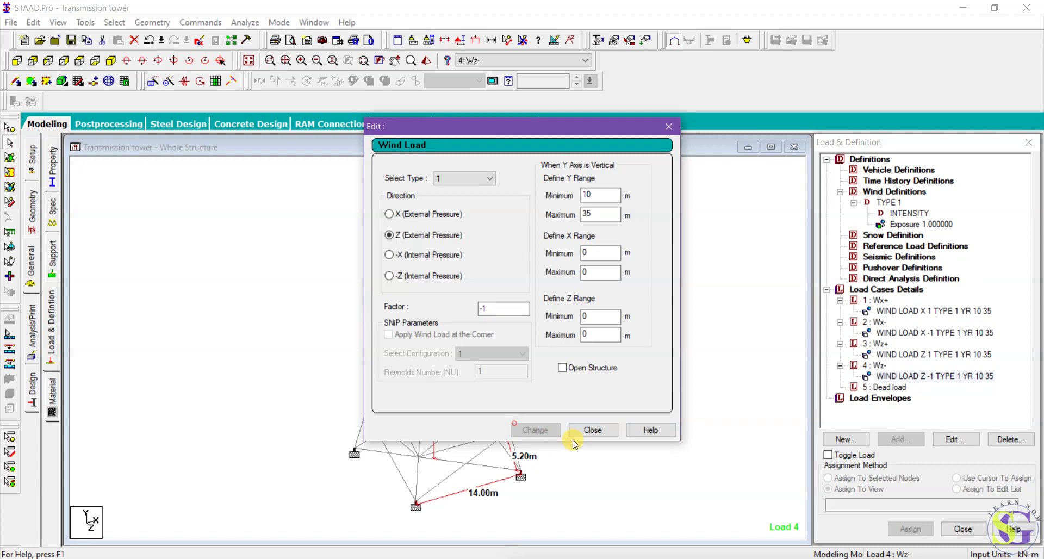
pyautogui.click(593, 433)
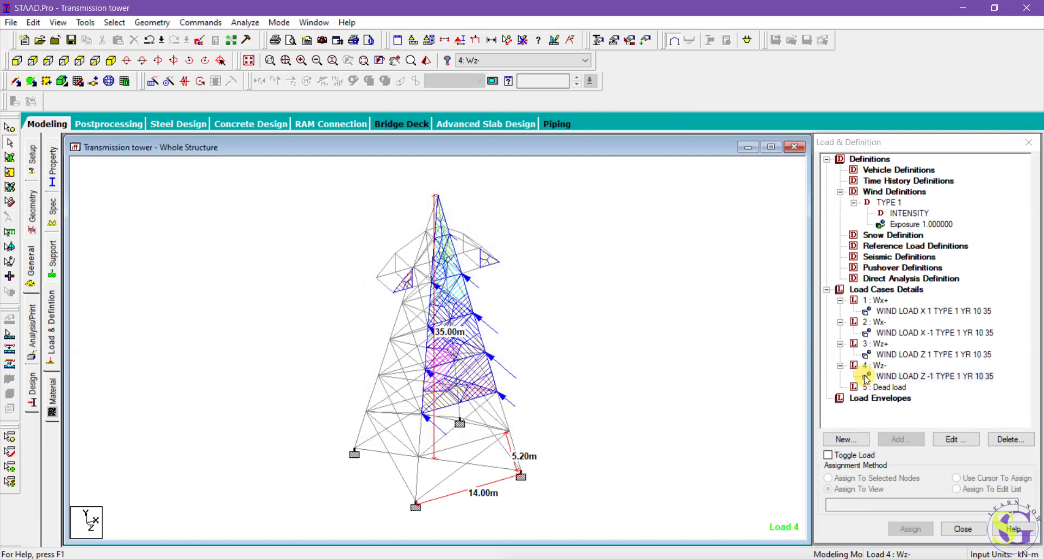
# Review the Wx+, Wx-, Wz+ and Wz- wind loads displayed on the tower
pyautogui.click(898, 333)
pyautogui.click(901, 312)
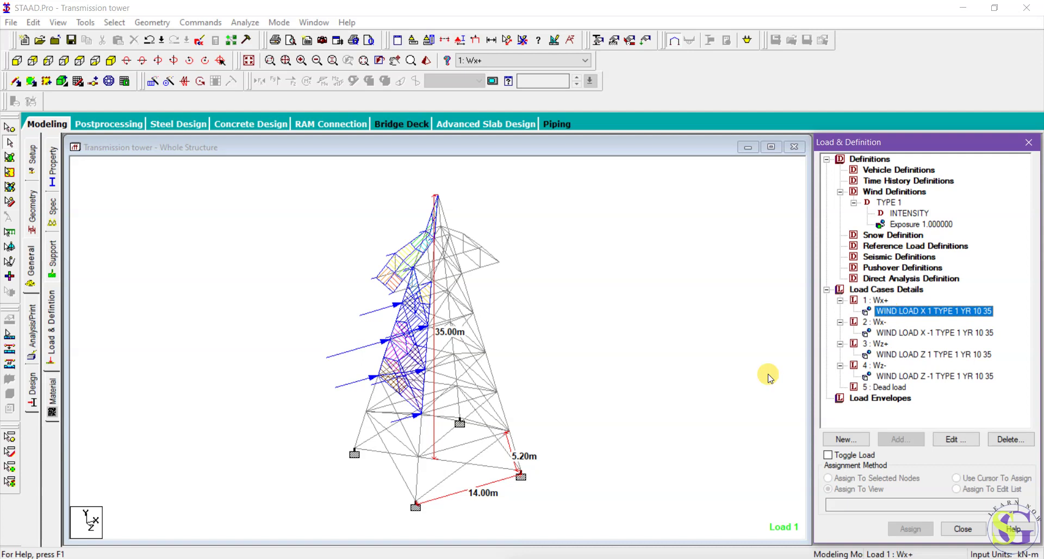
pyautogui.click(948, 331)
pyautogui.click(940, 354)
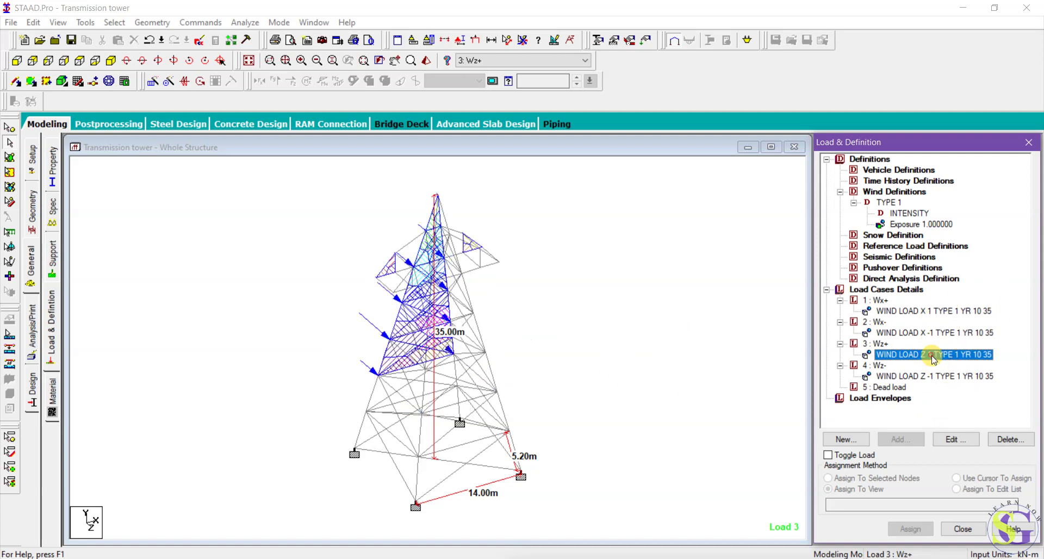
pyautogui.click(915, 377)
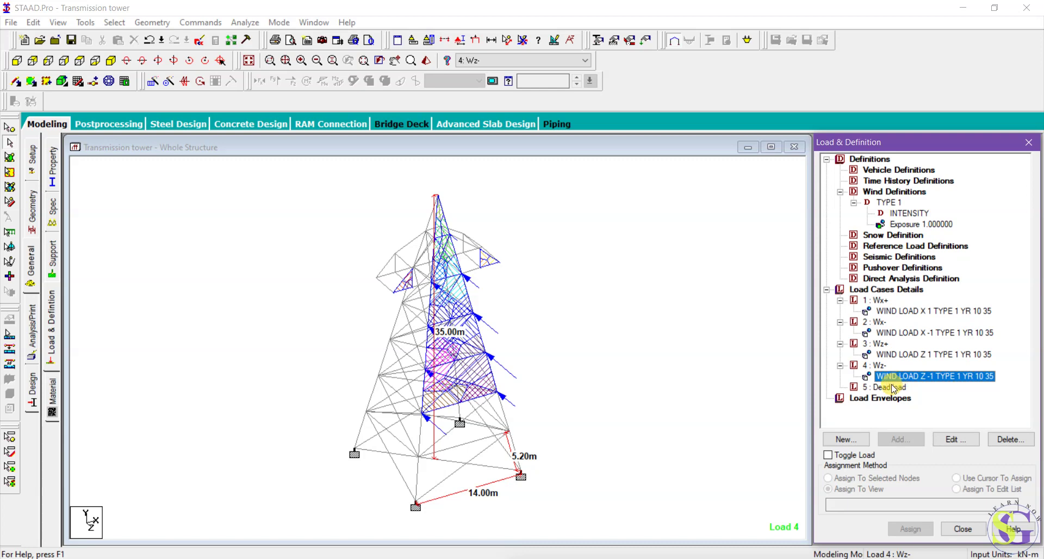
pyautogui.click(890, 387)
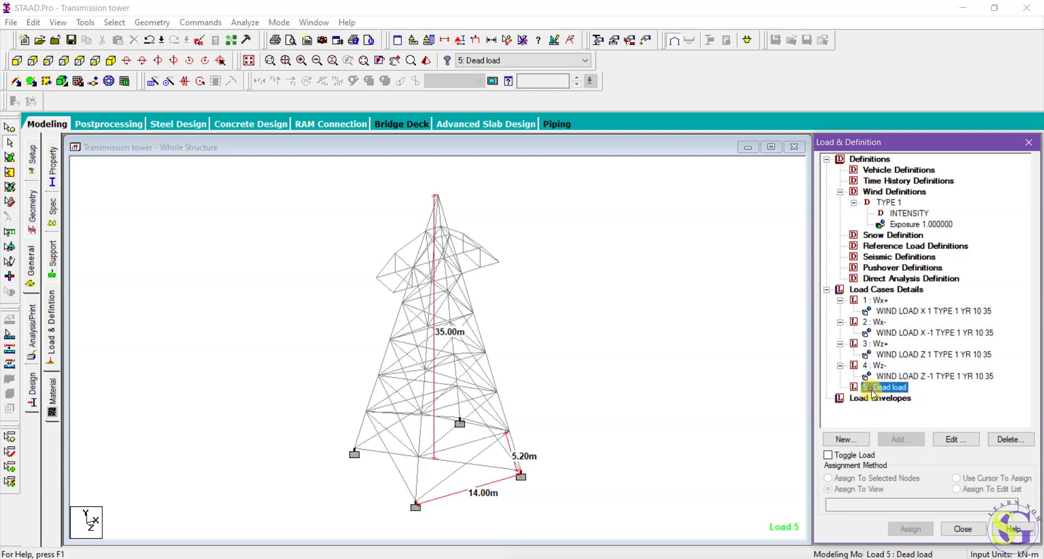
# Add SELFWEIGHT Y -1 to the Dead load case and assign it to the whole tower
pyautogui.click(890, 438)
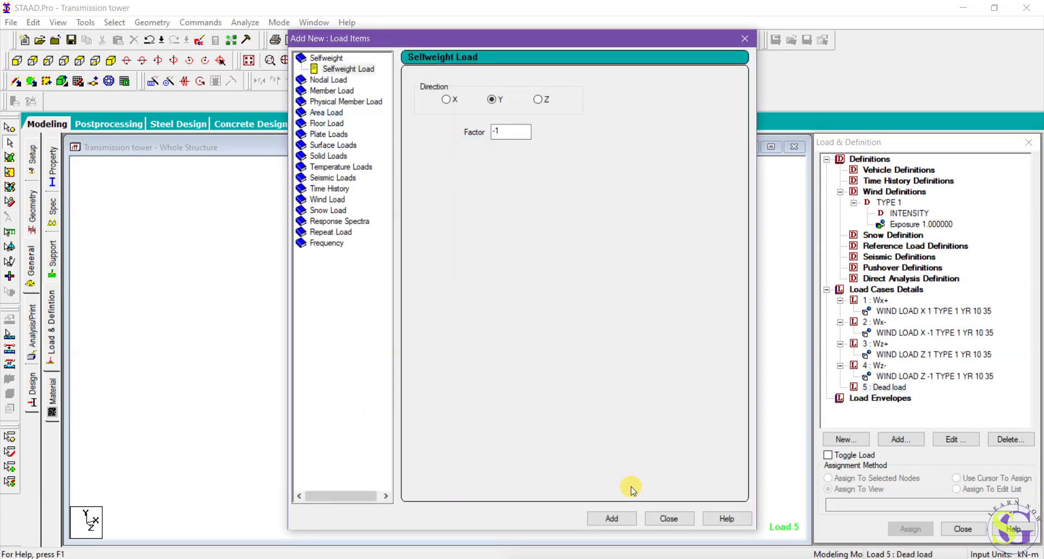
pyautogui.click(624, 519)
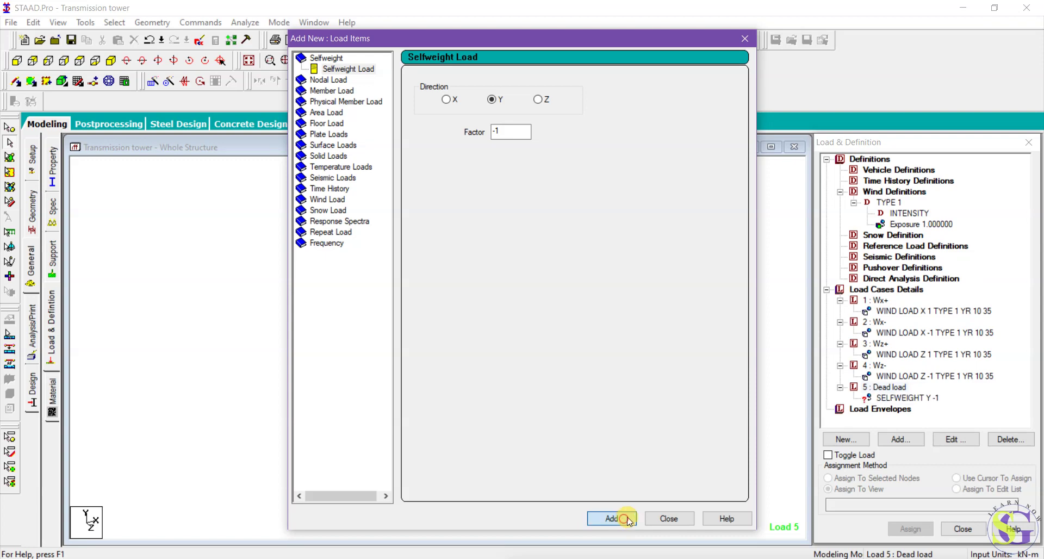
pyautogui.click(690, 524)
pyautogui.click(918, 408)
pyautogui.click(928, 400)
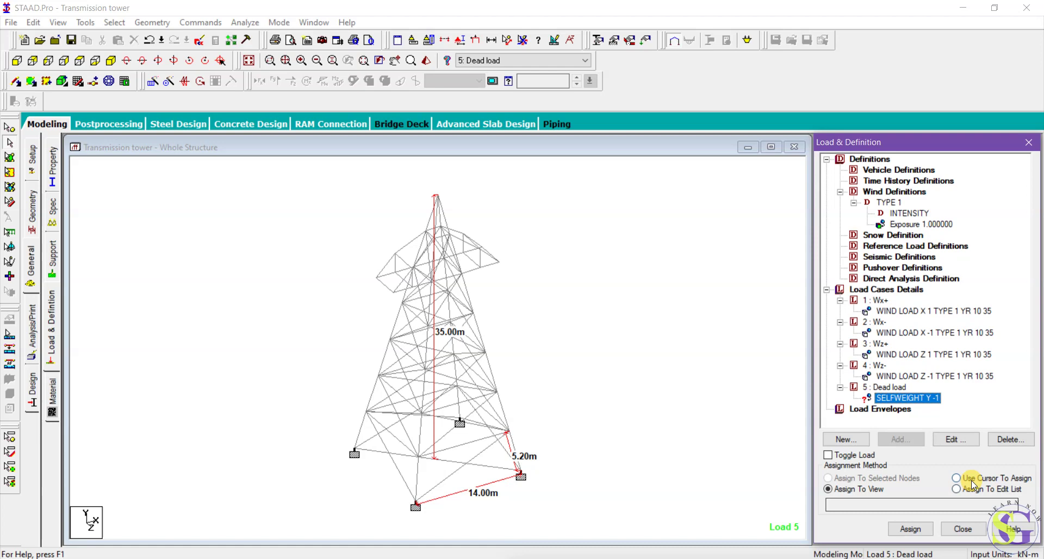
pyautogui.click(911, 530)
pyautogui.click(946, 373)
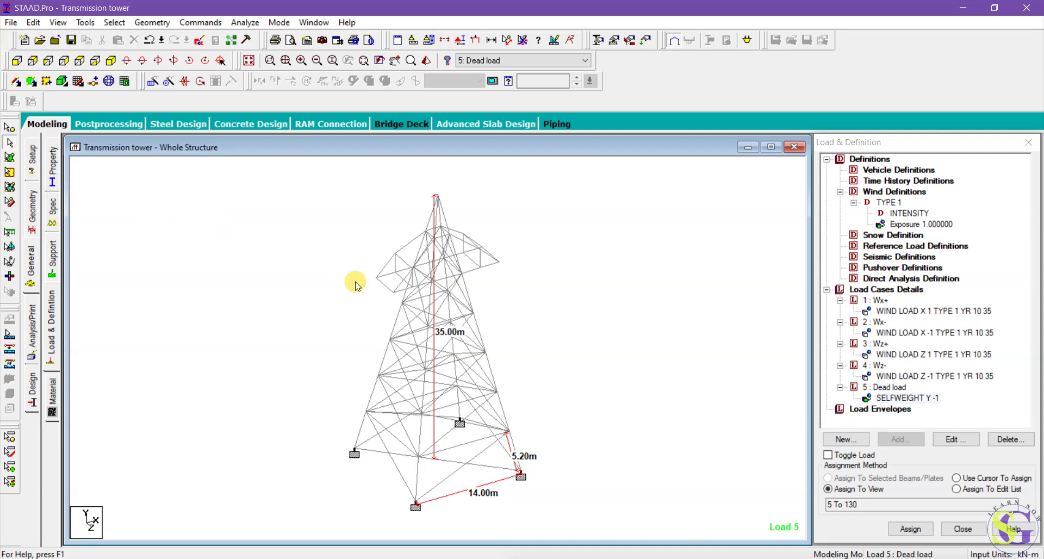
pyautogui.click(390, 257)
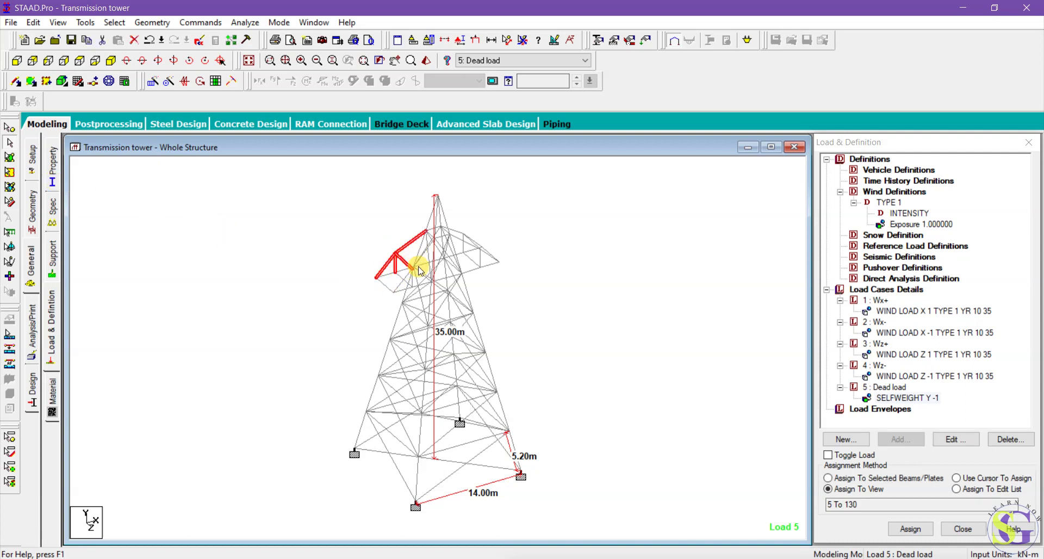
pyautogui.click(554, 279)
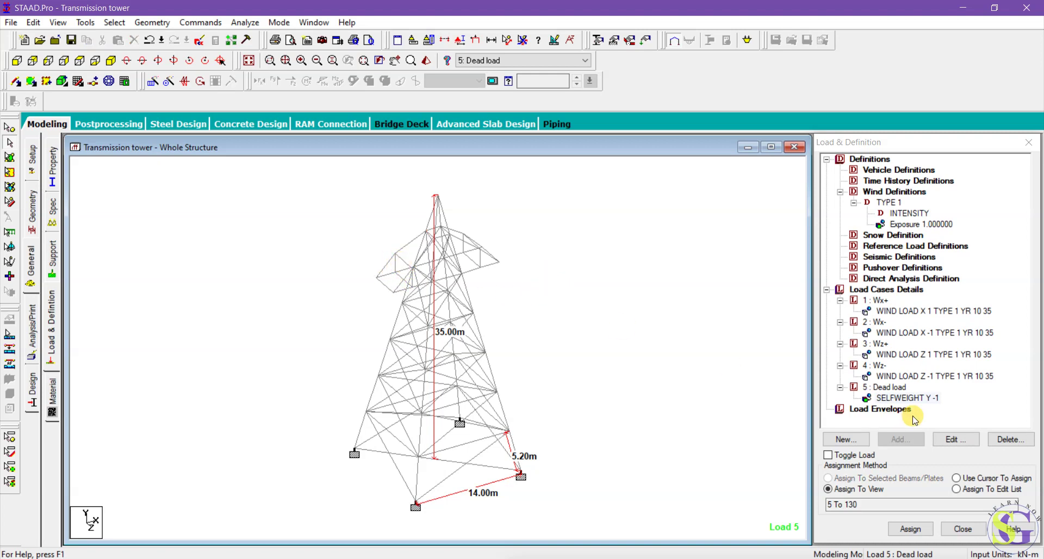
pyautogui.click(892, 388)
# Add a nodal load with Fy -1.2 kN to the Dead load case
pyautogui.click(902, 439)
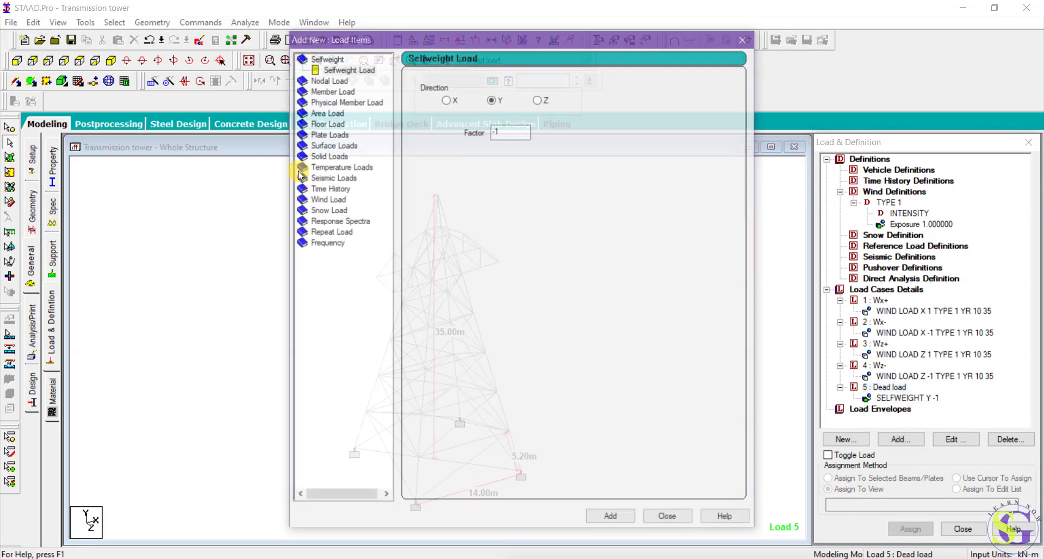
pyautogui.click(339, 80)
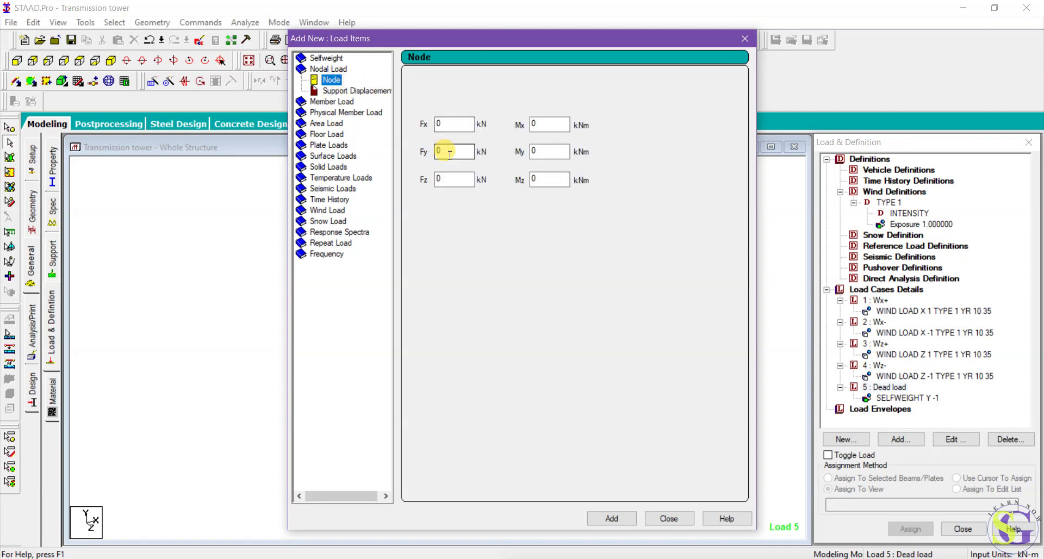
pyautogui.moveTo(451, 45); pyautogui.dragTo(634, 40)
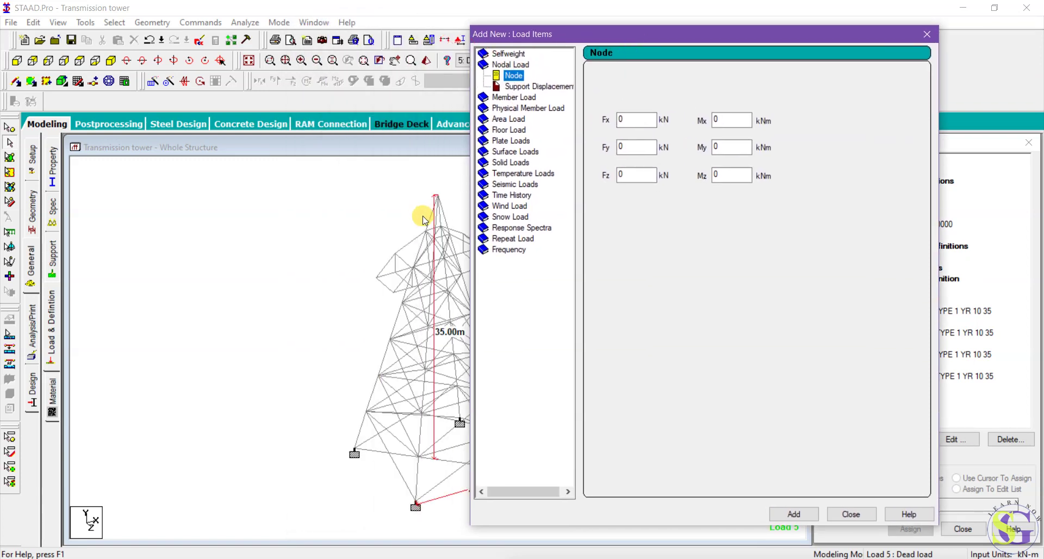
pyautogui.click(626, 148)
pyautogui.doubleClick(626, 148)
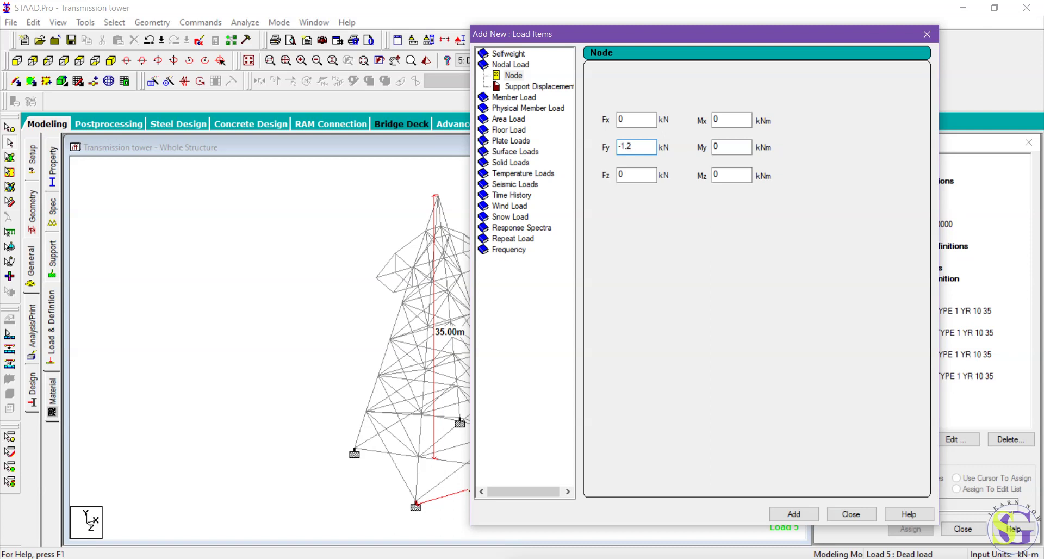
pyautogui.click(794, 515)
pyautogui.click(850, 513)
pyautogui.click(899, 409)
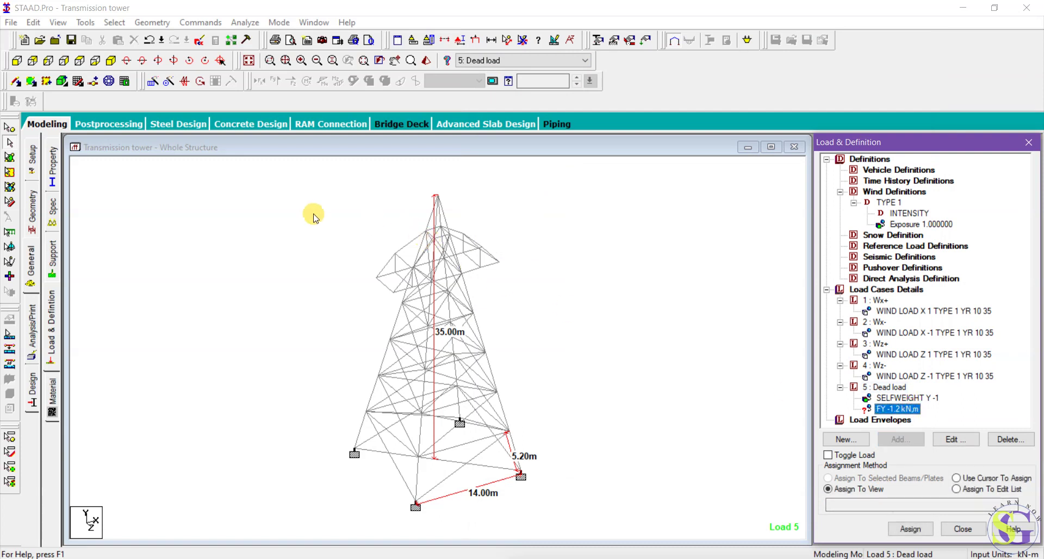
# Assign the FY -1.2 kN nodal load to the left and right cross-arm tip nodes
pyautogui.click(10, 127)
pyautogui.click(377, 276)
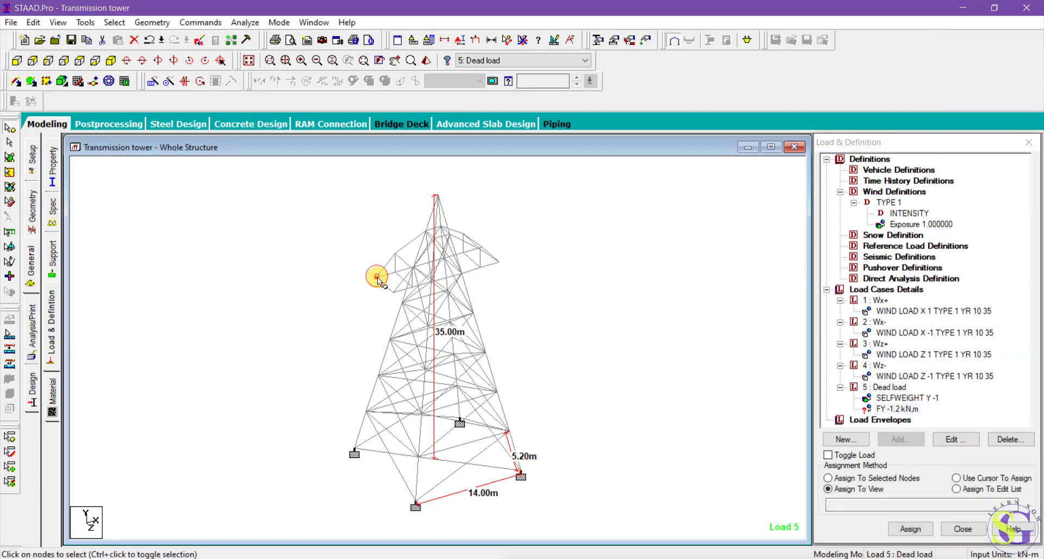
pyautogui.keyDown('ctrl'); pyautogui.click(482, 247); pyautogui.keyUp('ctrl')
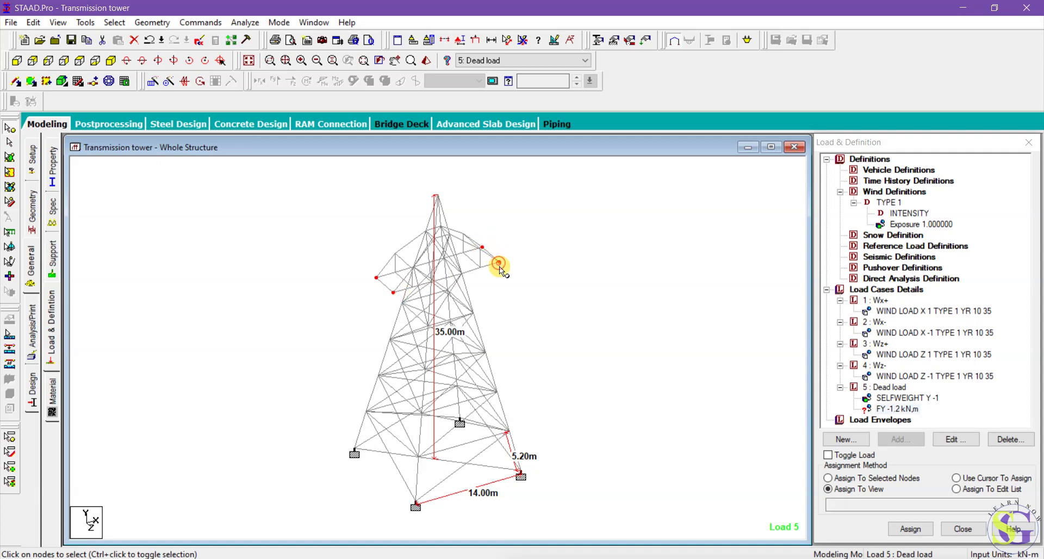
pyautogui.click(903, 524)
pyautogui.click(882, 373)
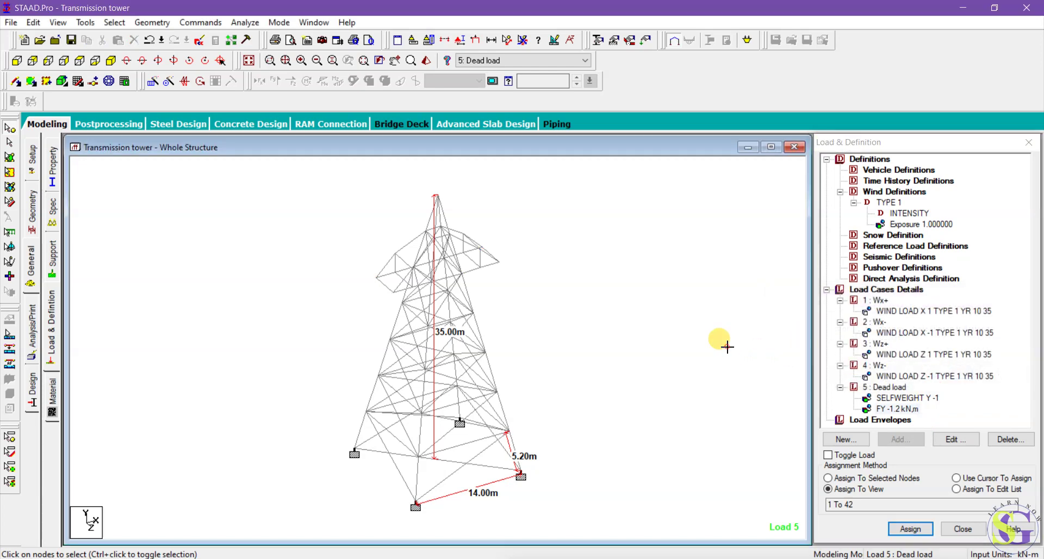
pyautogui.click(937, 400)
# Set the Point Force diagram scale to 0.7 with Apply Immediately on, then close the dialog
pyautogui.rightClick(634, 336)
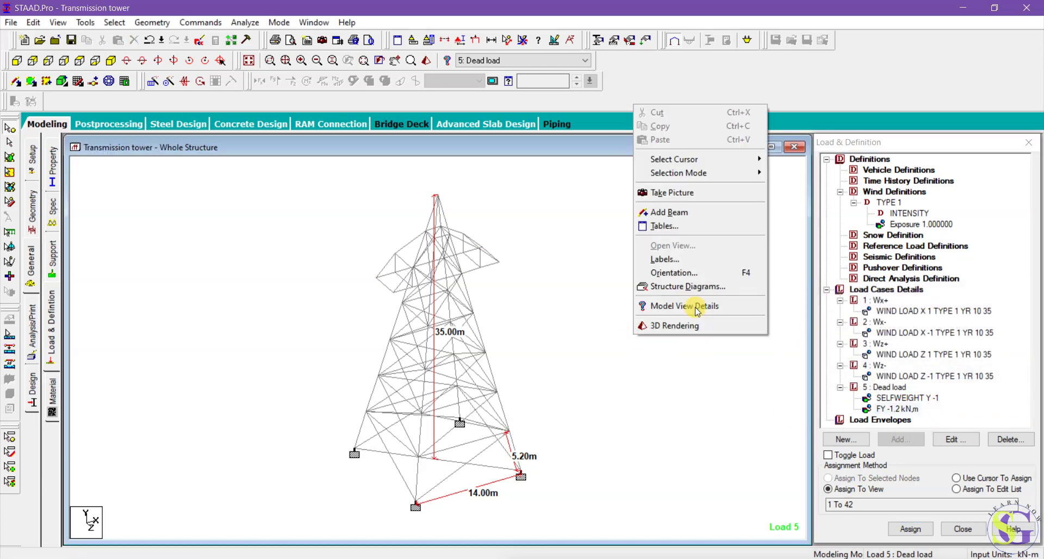
pyautogui.click(674, 260)
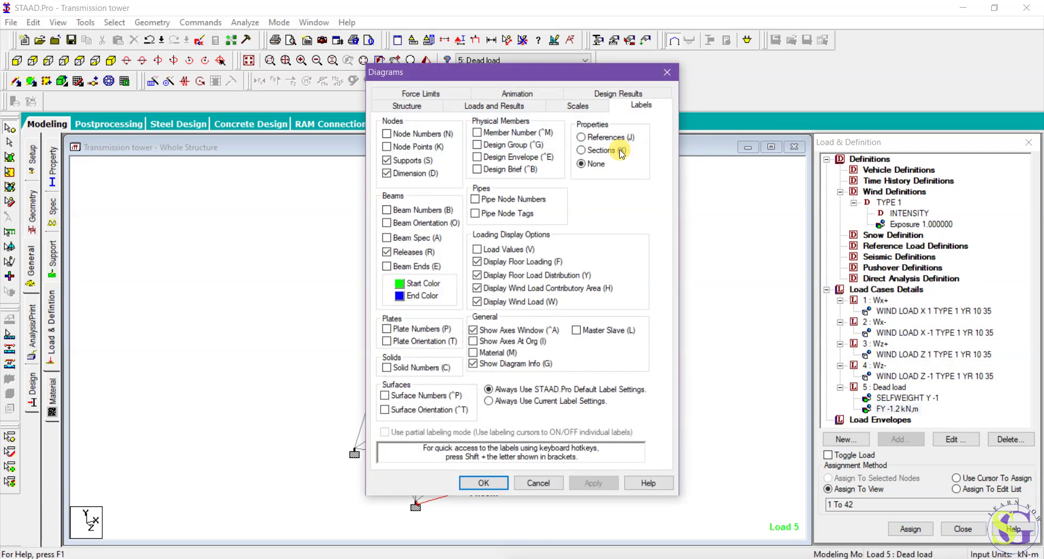
pyautogui.click(575, 103)
pyautogui.moveTo(641, 71); pyautogui.dragTo(723, 72)
pyautogui.click(773, 131)
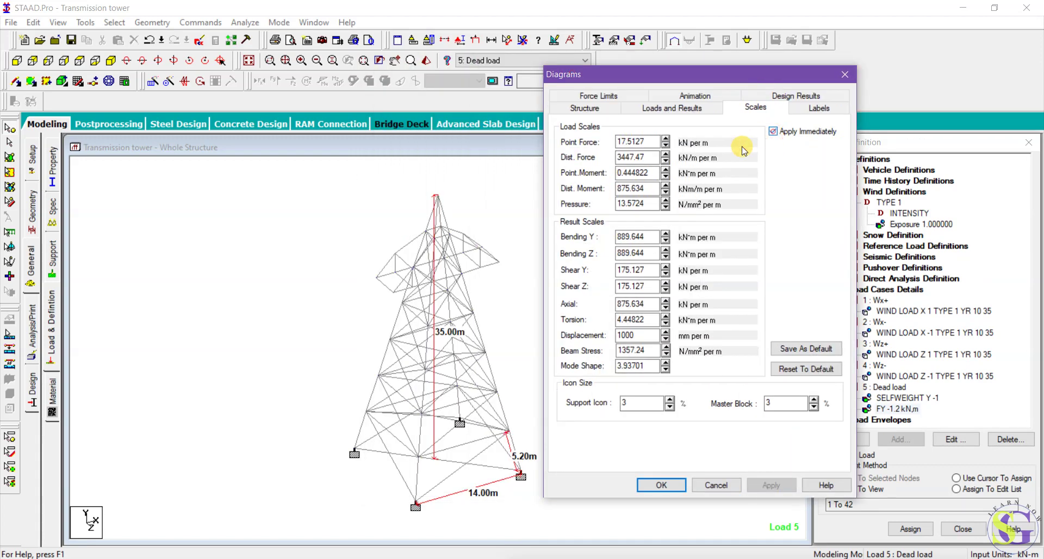
pyautogui.write('5')
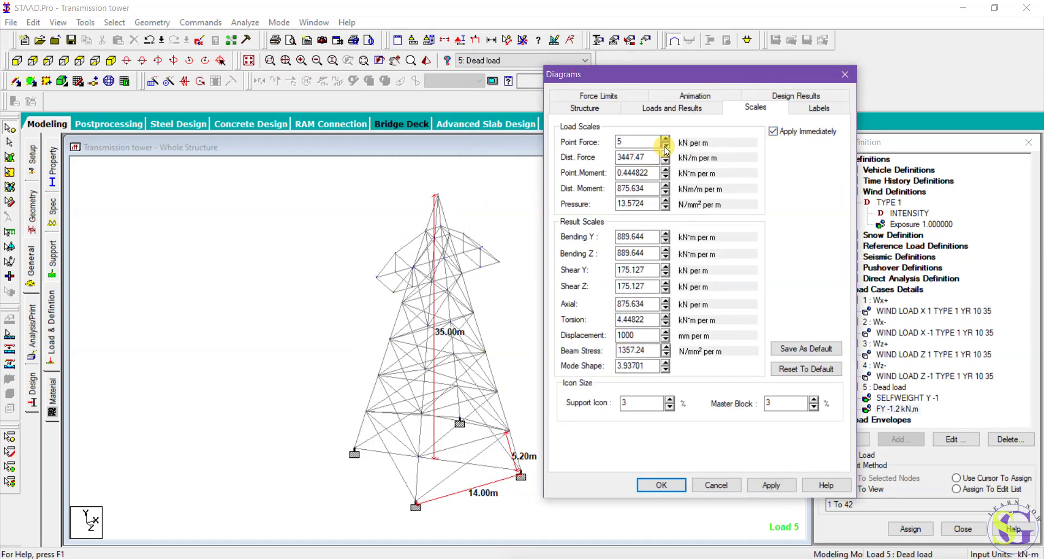
pyautogui.click(666, 149)
pyautogui.click(666, 149)
pyautogui.click(666, 149)
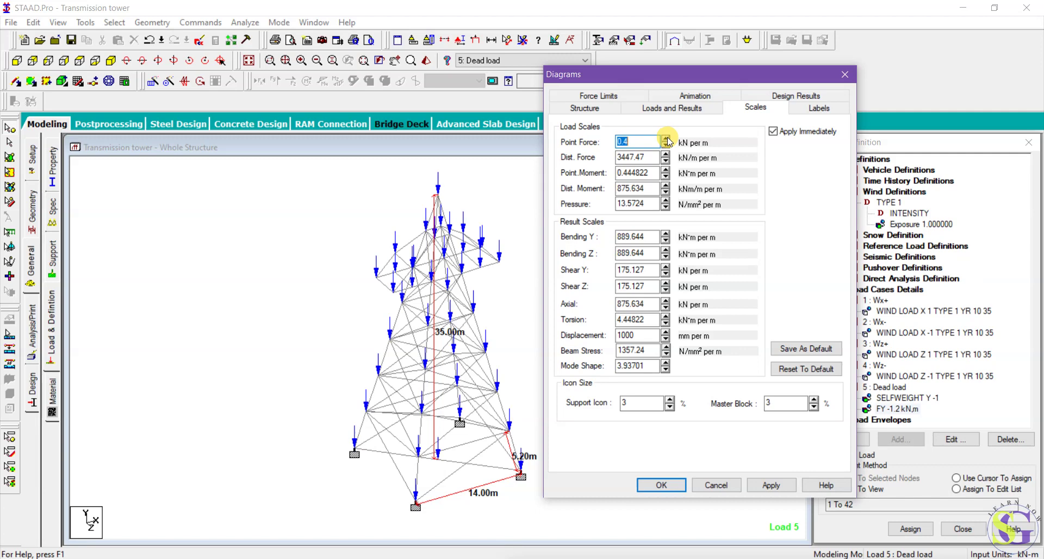
pyautogui.click(666, 138)
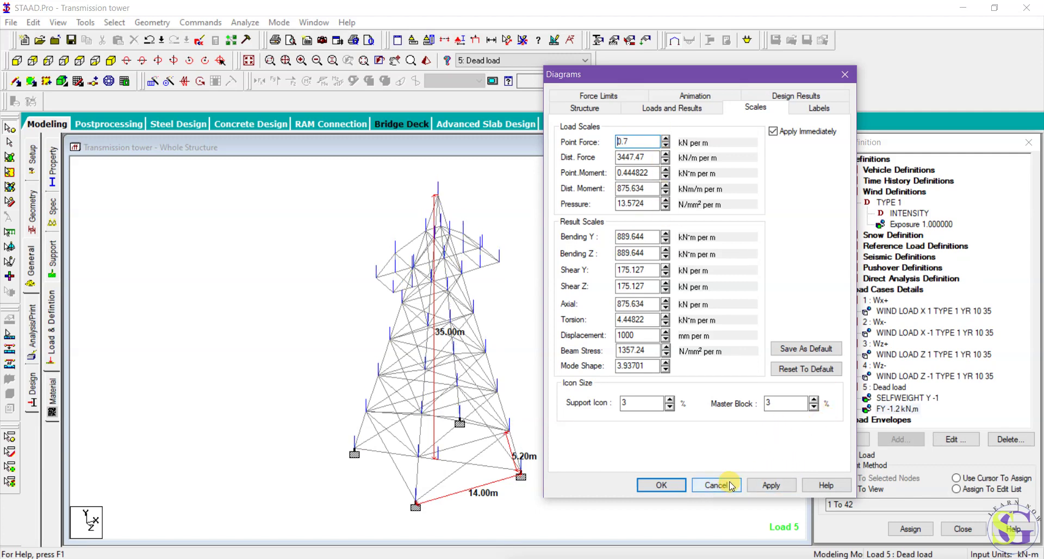
pyautogui.click(673, 484)
pyautogui.click(894, 410)
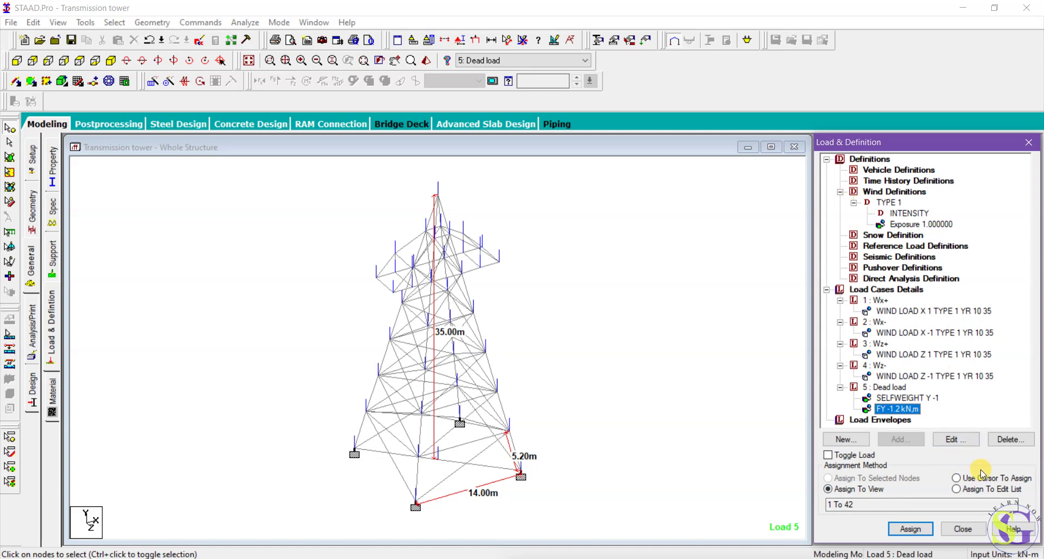
# Delete the wrongly assigned FY load and re-add a -1.2 kN Fy nodal load under Dead
pyautogui.click(1000, 439)
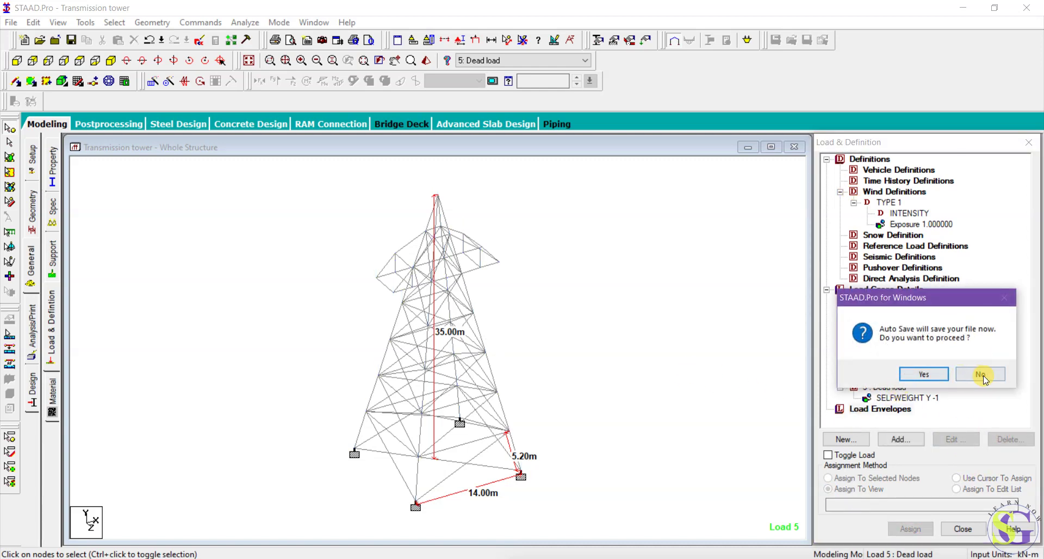
pyautogui.click(983, 374)
pyautogui.click(890, 387)
pyautogui.click(900, 439)
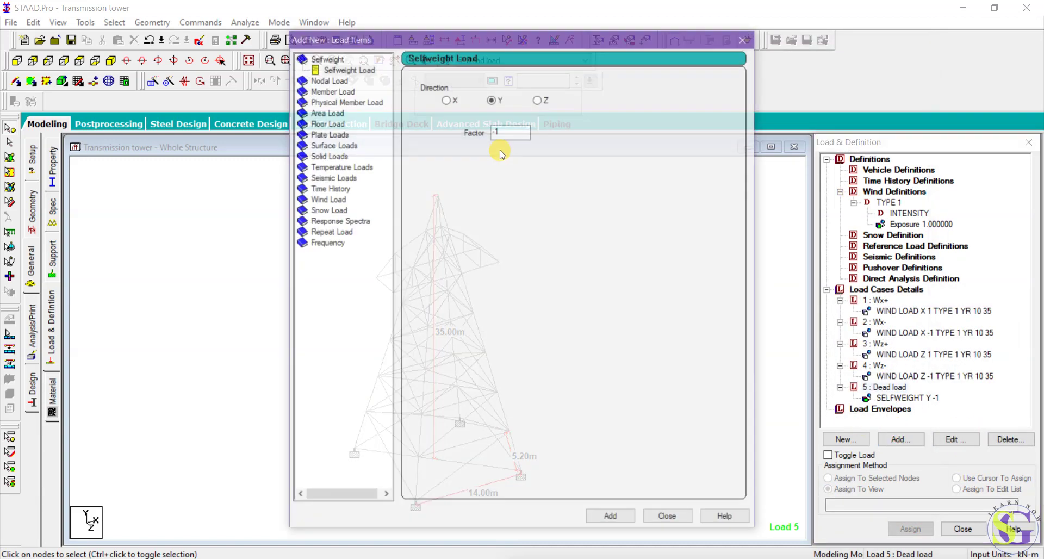
pyautogui.click(330, 80)
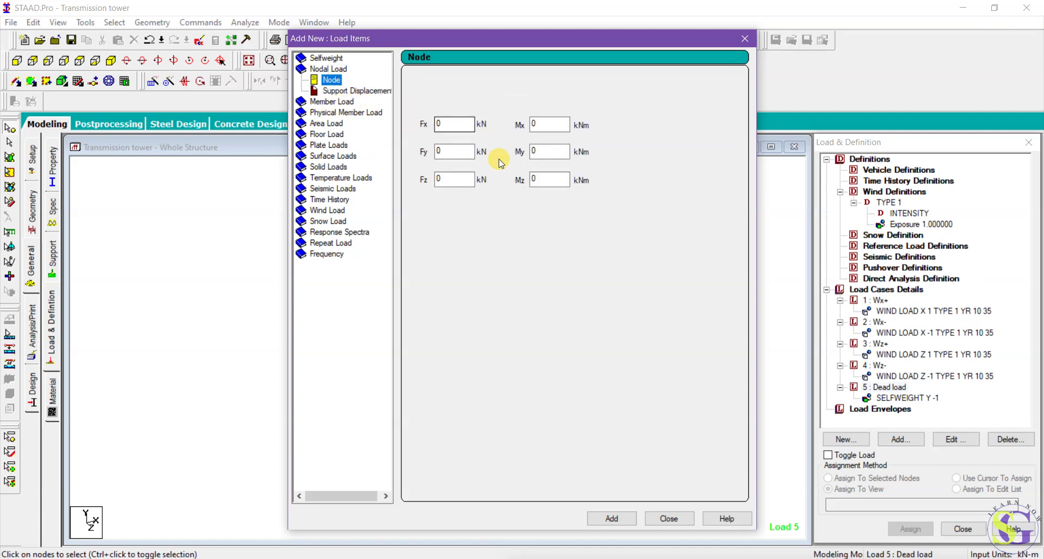
pyautogui.click(451, 157)
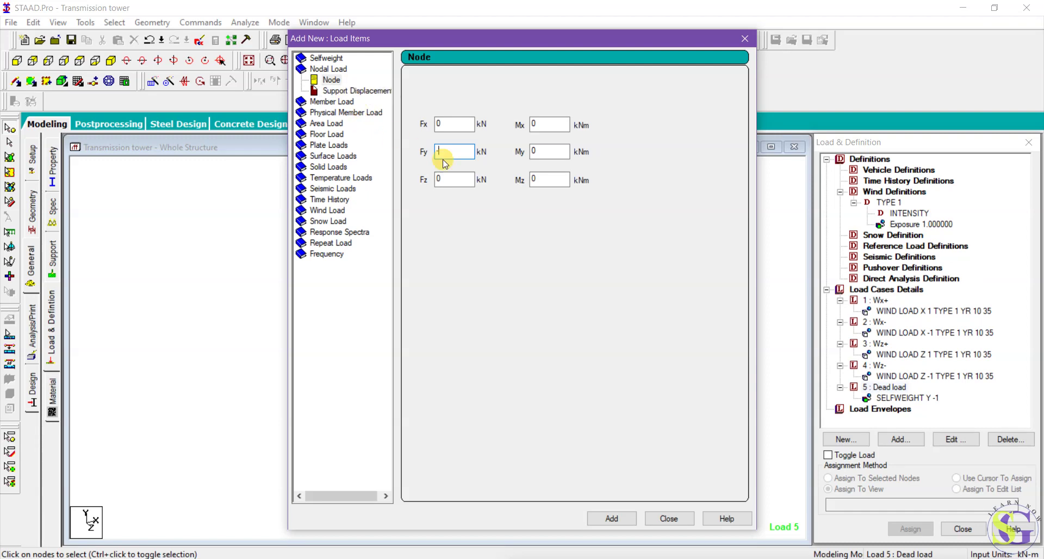
pyautogui.write('-1.2')
pyautogui.click(603, 517)
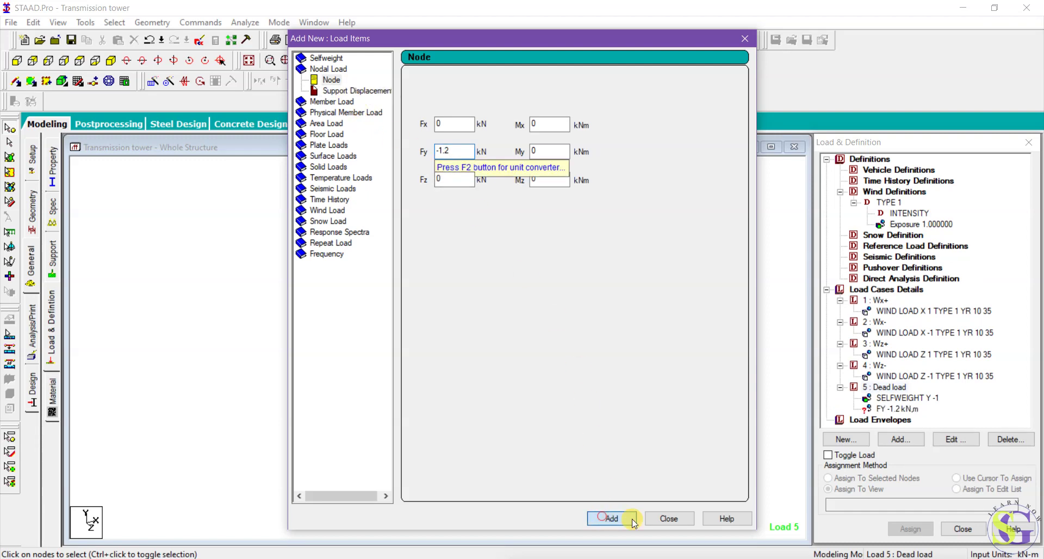
pyautogui.click(670, 519)
# Assign the FY -1.2 kN load only to cross-arm tip nodes 31, 32, 37 and 38
pyautogui.click(870, 412)
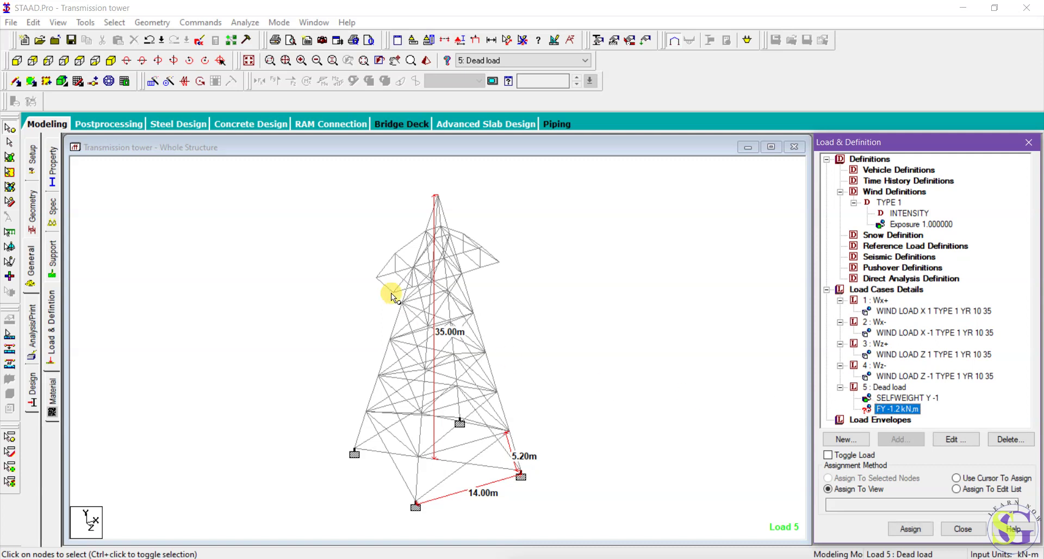
pyautogui.click(386, 282)
pyautogui.keyDown('ctrl'); pyautogui.click(393, 294); pyautogui.keyUp('ctrl')
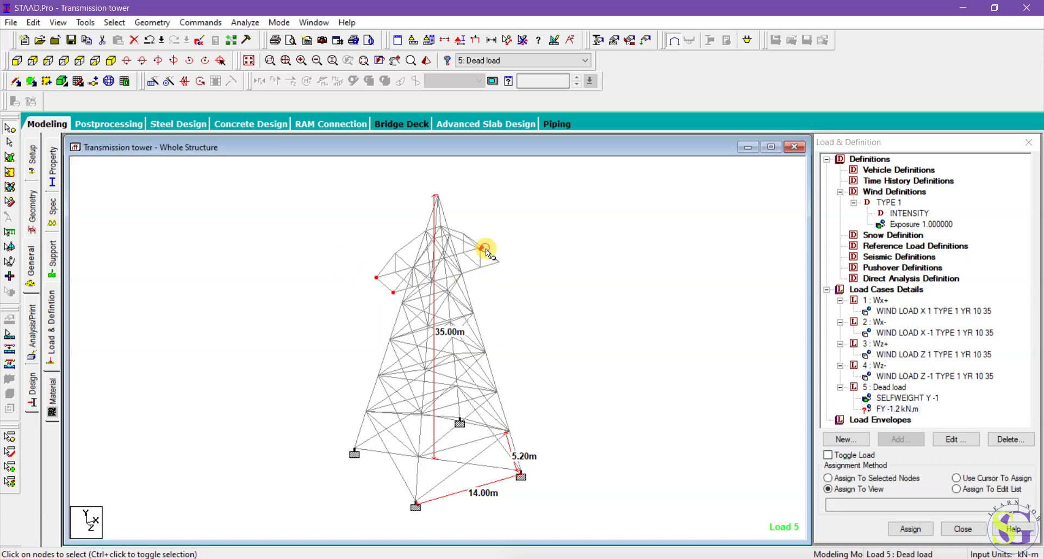
pyautogui.keyDown('ctrl'); pyautogui.click(499, 262); pyautogui.keyUp('ctrl')
pyautogui.click(911, 528)
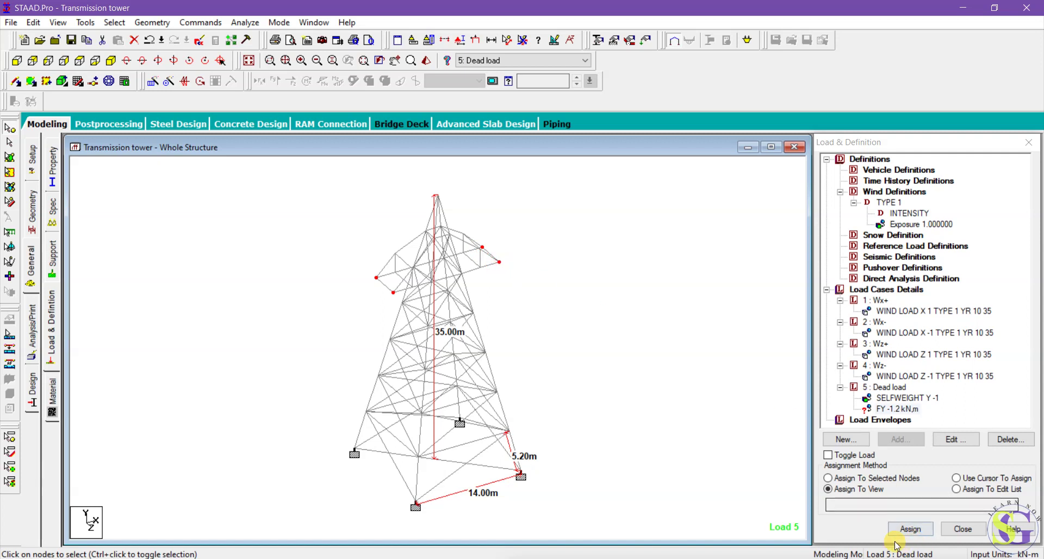
pyautogui.click(882, 478)
pyautogui.click(911, 528)
pyautogui.click(939, 376)
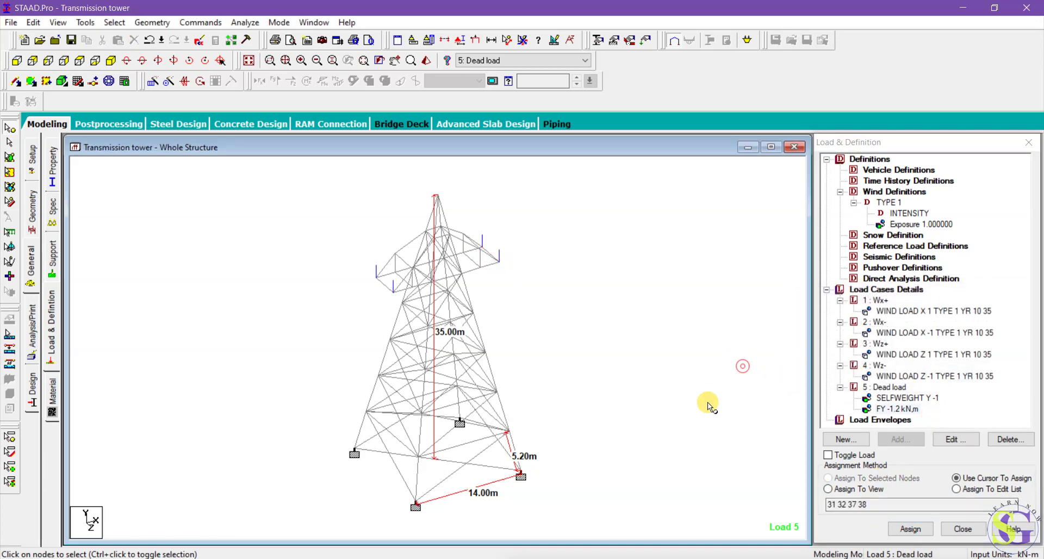
pyautogui.scroll(3, 390, 284)
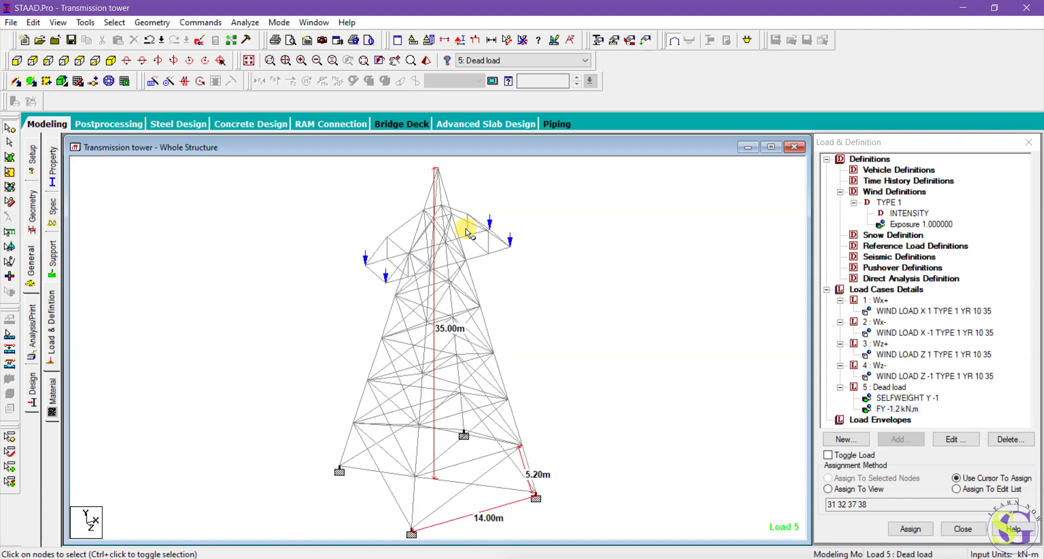
pyautogui.scroll(-1, 515, 314)
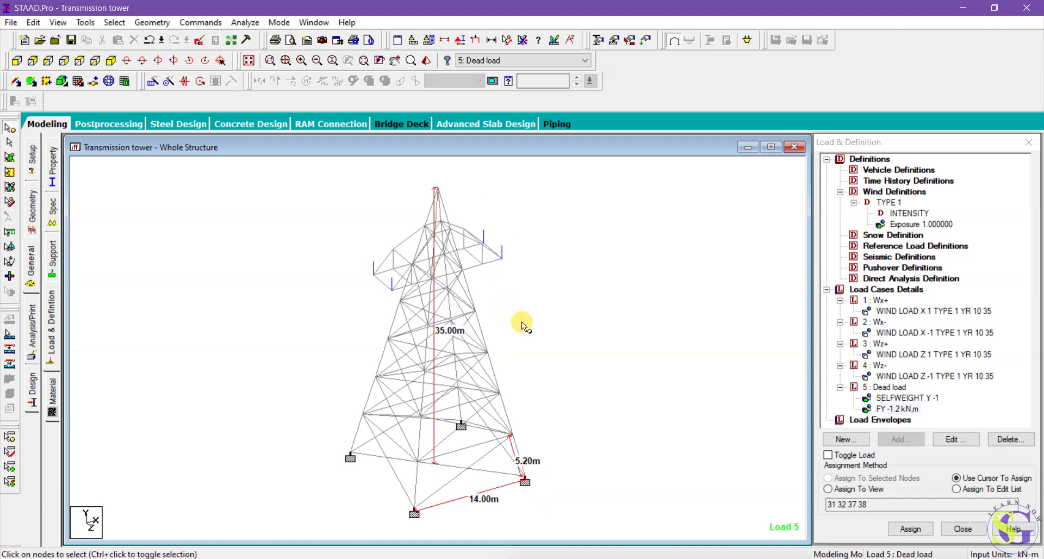